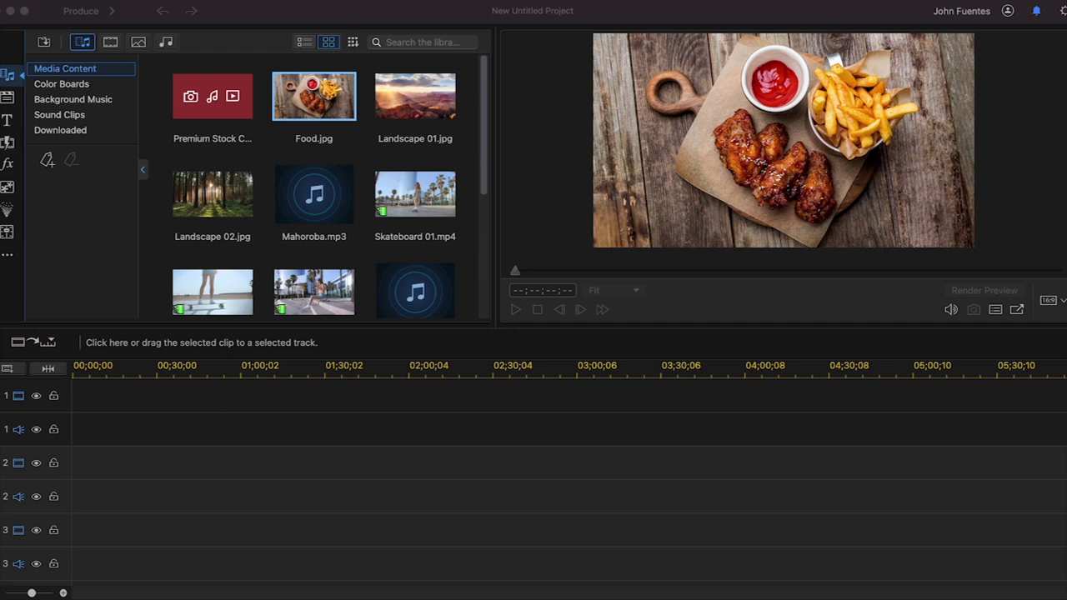
# In Finder, browse BIGFILMS MASTER FOLDER > VIDEO FILES > THUNDER GOD to list the Thor clips
pyautogui.moveTo(631, 222); pyautogui.dragTo(534, 222)
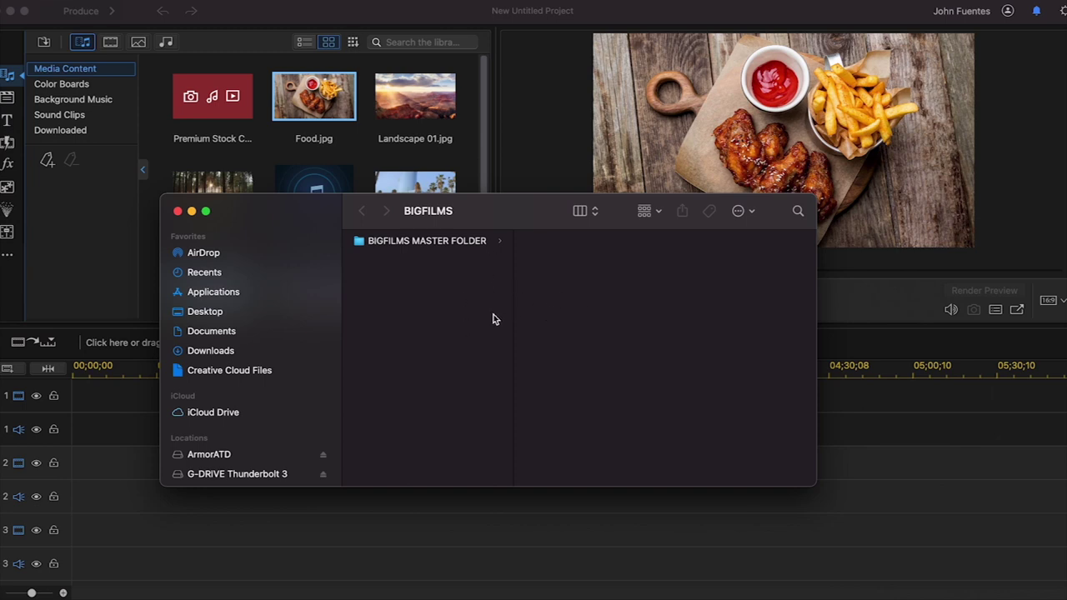
pyautogui.click(451, 241)
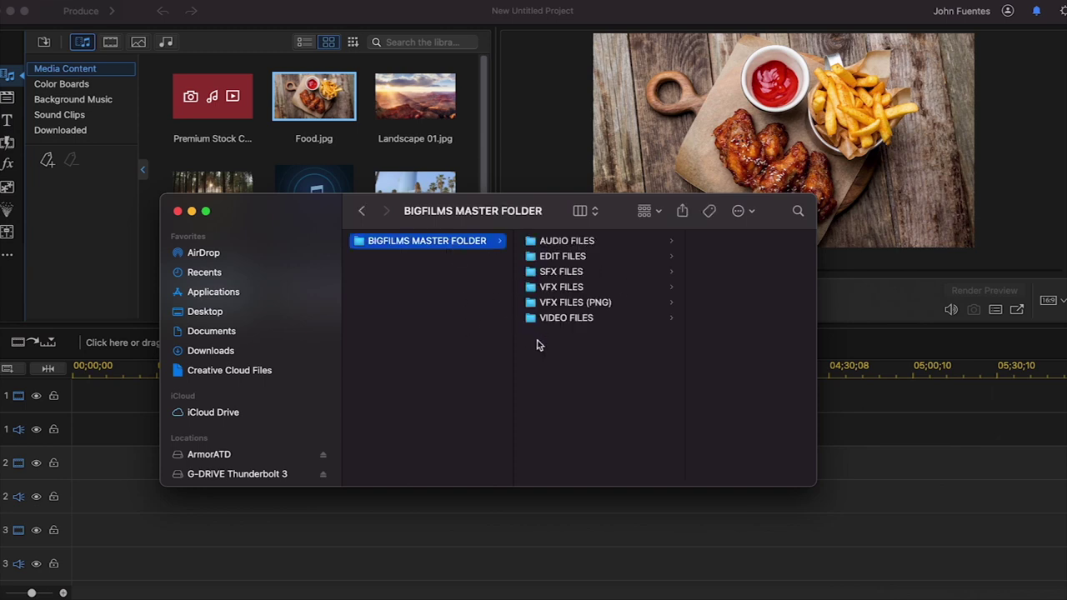
pyautogui.click(572, 318)
pyautogui.click(680, 244)
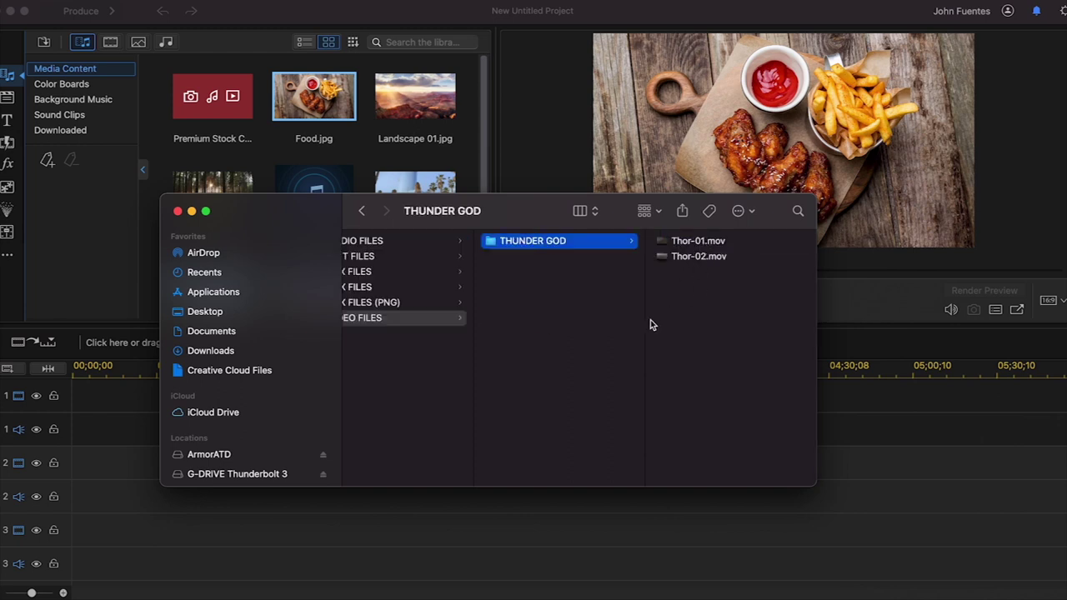
pyautogui.hscroll(-3, 389, 322)
pyautogui.hscroll(-3, 403, 326)
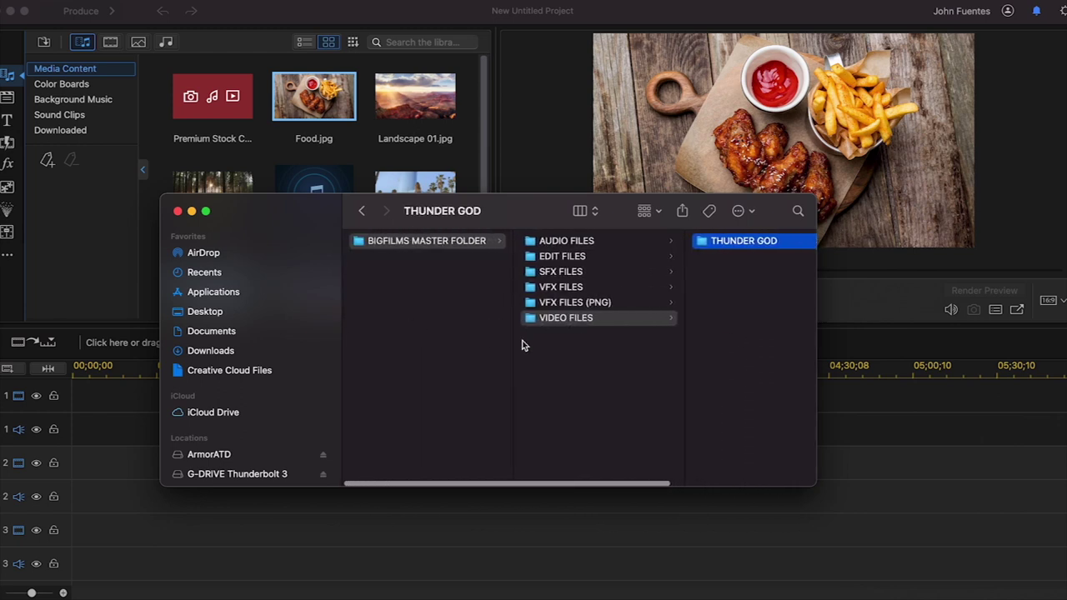
# Look through the VFX FILES (PNG) packs, then return to PowerDirector
pyautogui.click(581, 302)
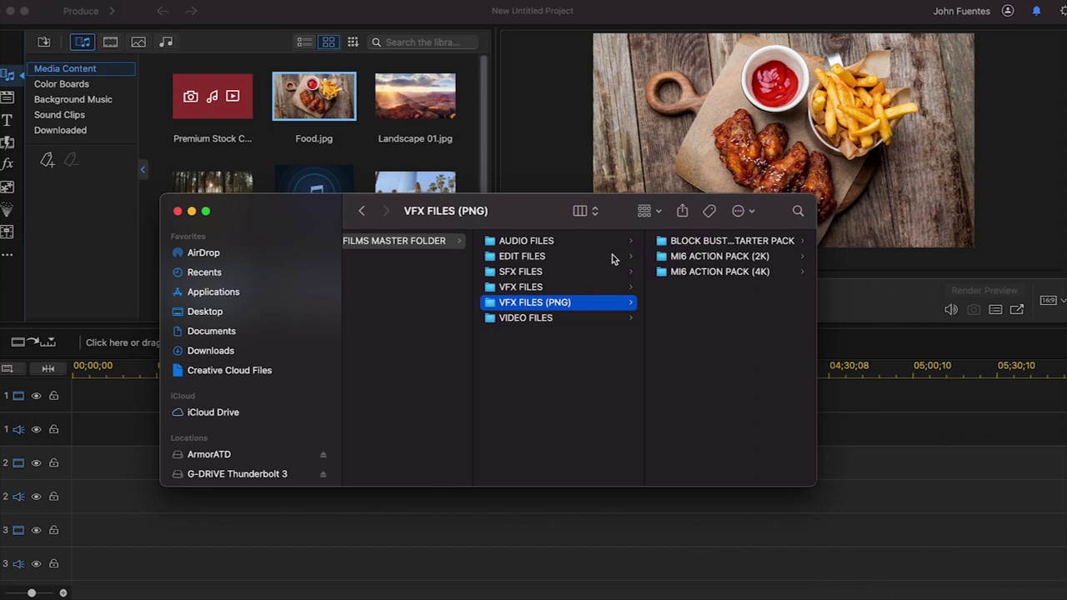
pyautogui.hscroll(-1, 434, 265)
pyautogui.hscroll(-2, 417, 262)
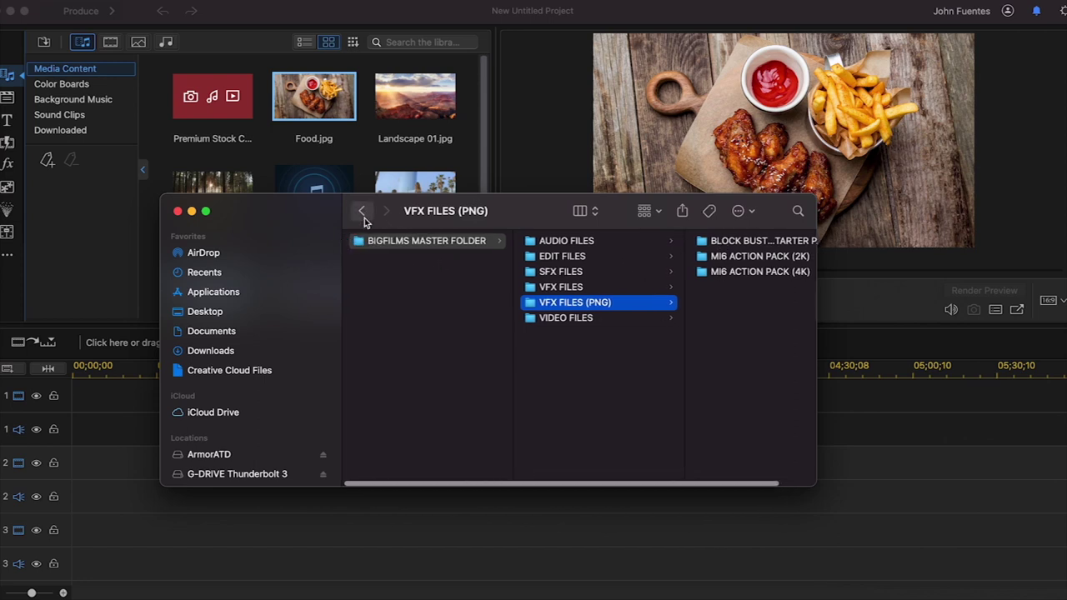
pyautogui.click(470, 137)
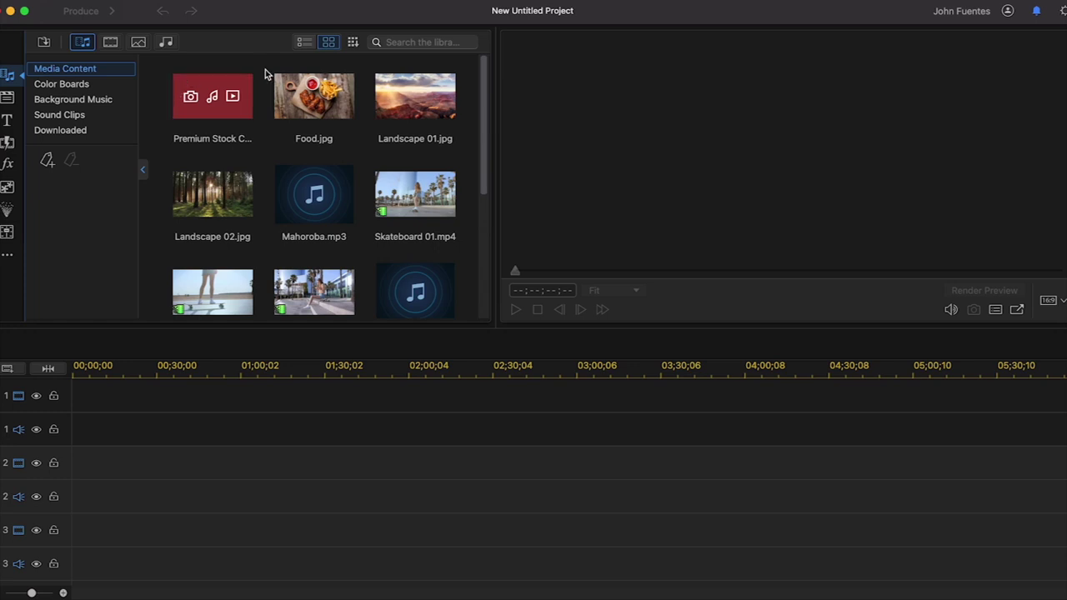
# Preview Food.jpg and scroll through the default sample images, clips and music tracks
pyautogui.click(293, 93)
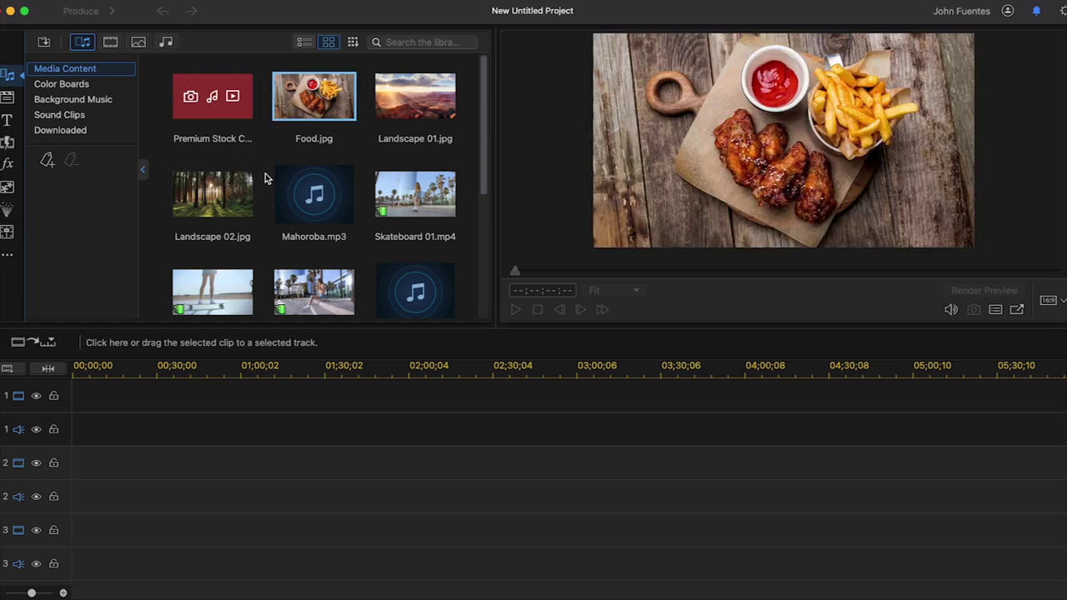
pyautogui.scroll(-3, 267, 199)
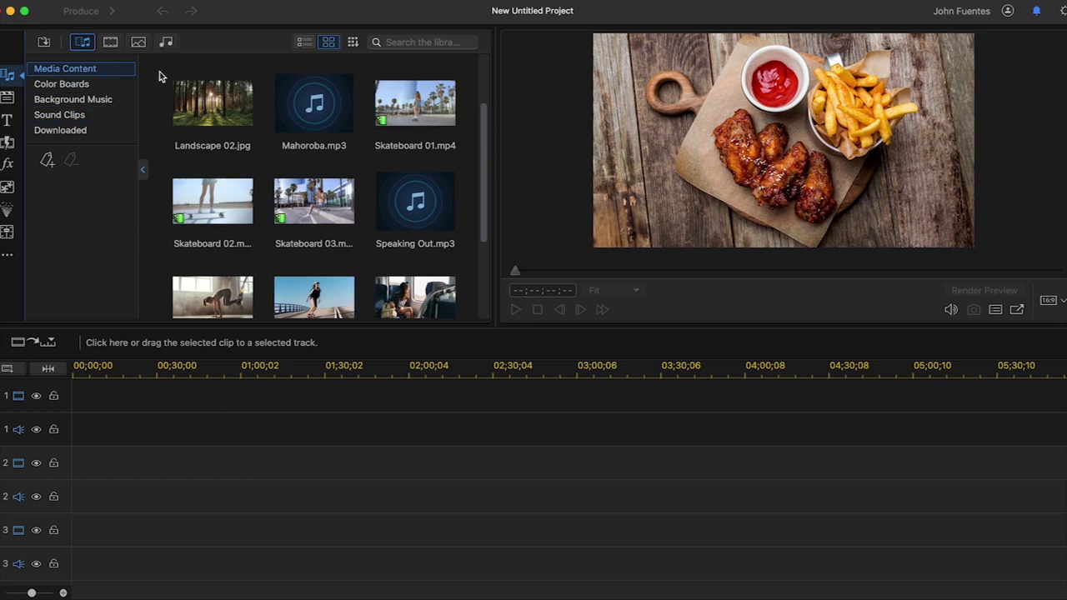
pyautogui.scroll(-4, 271, 185)
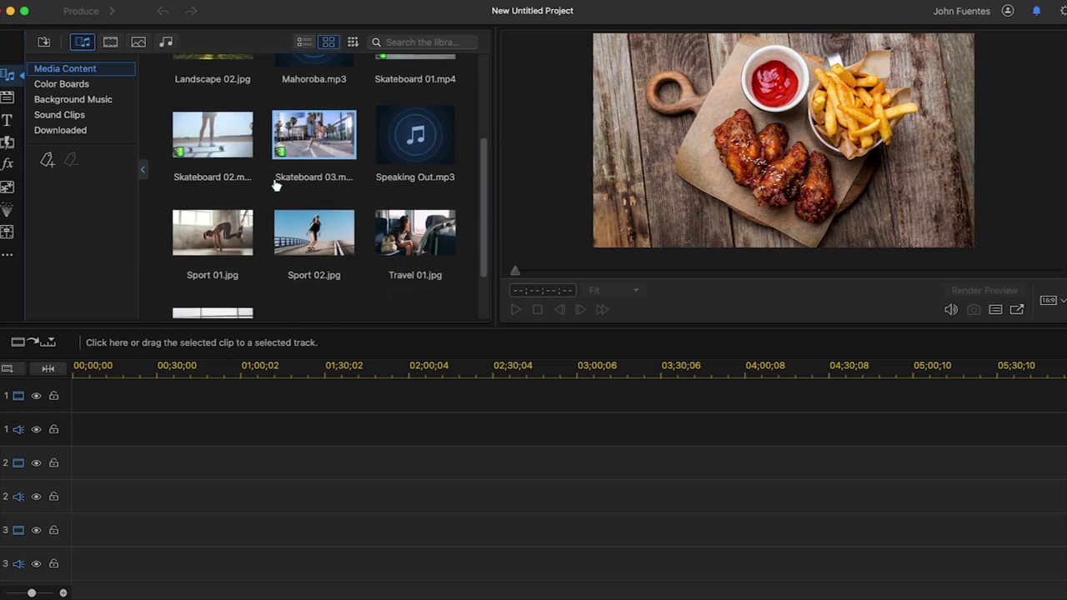
pyautogui.scroll(7, 275, 185)
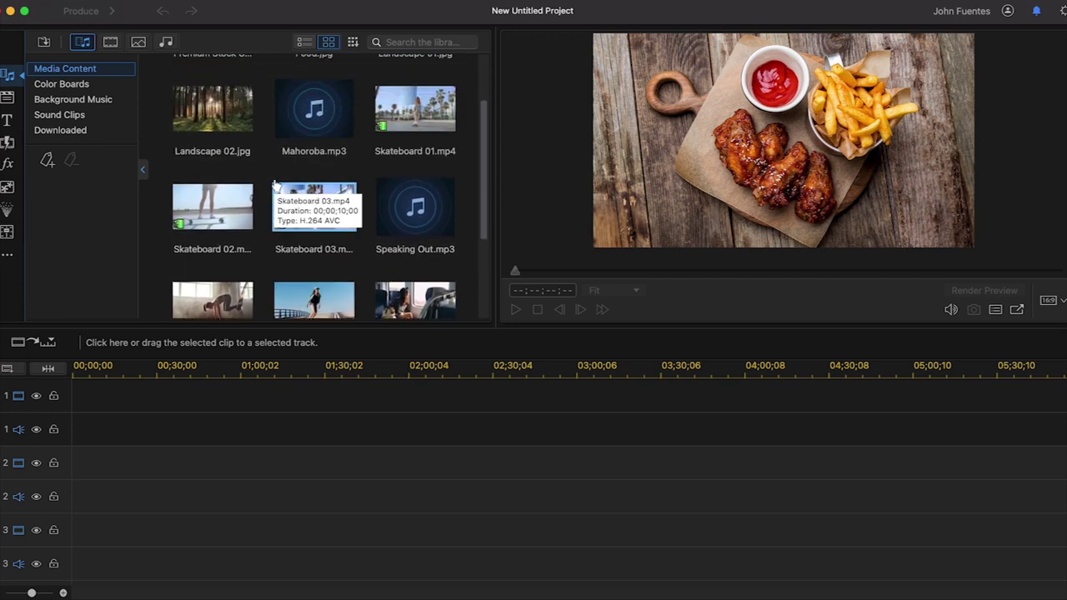
pyautogui.scroll(-4, 275, 185)
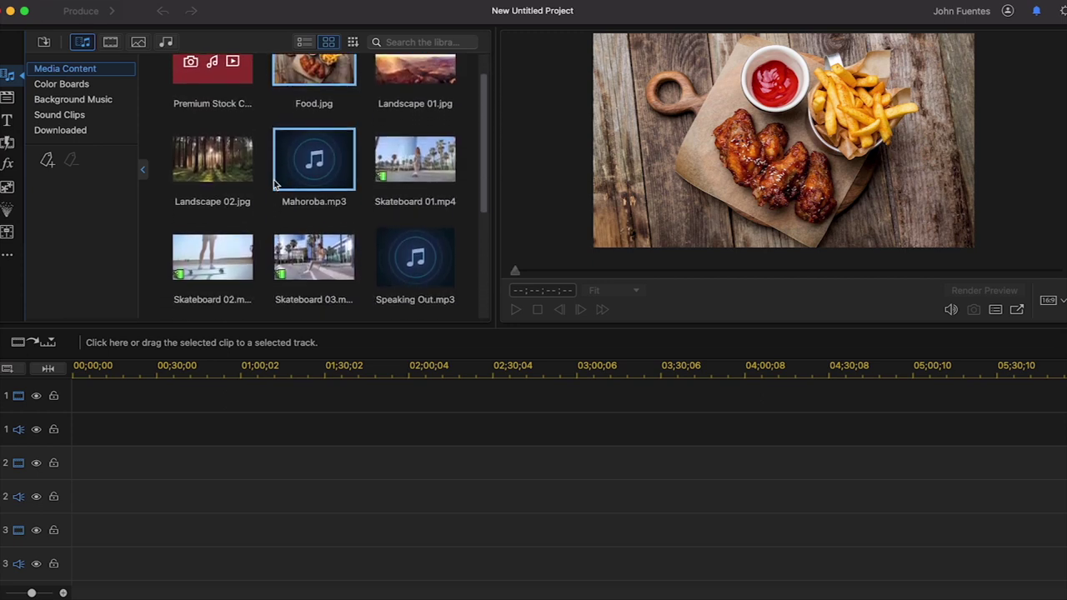
pyautogui.scroll(-3, 276, 185)
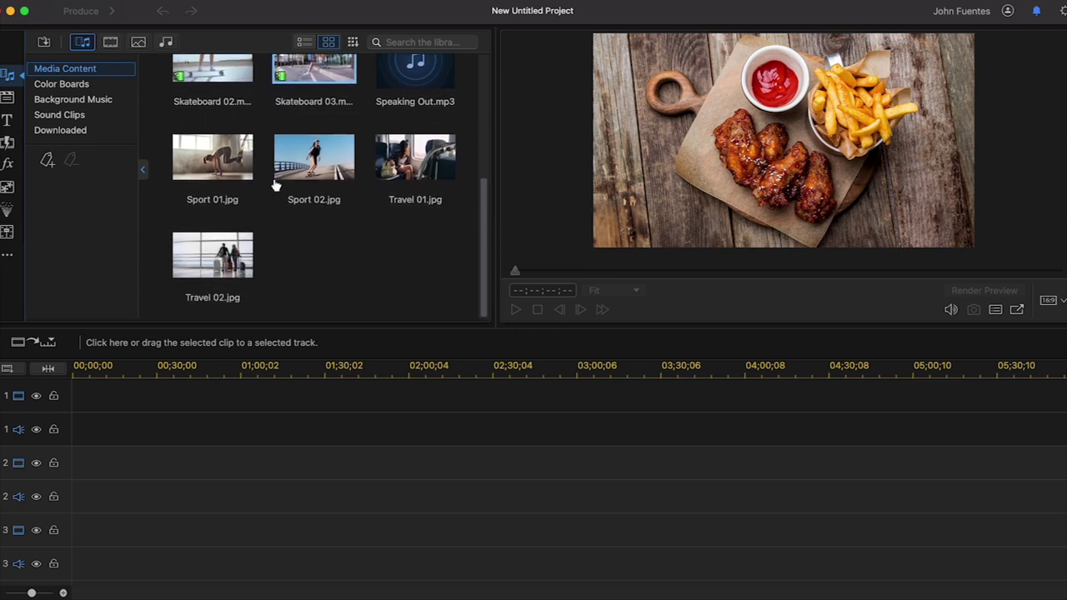
pyautogui.scroll(7, 275, 185)
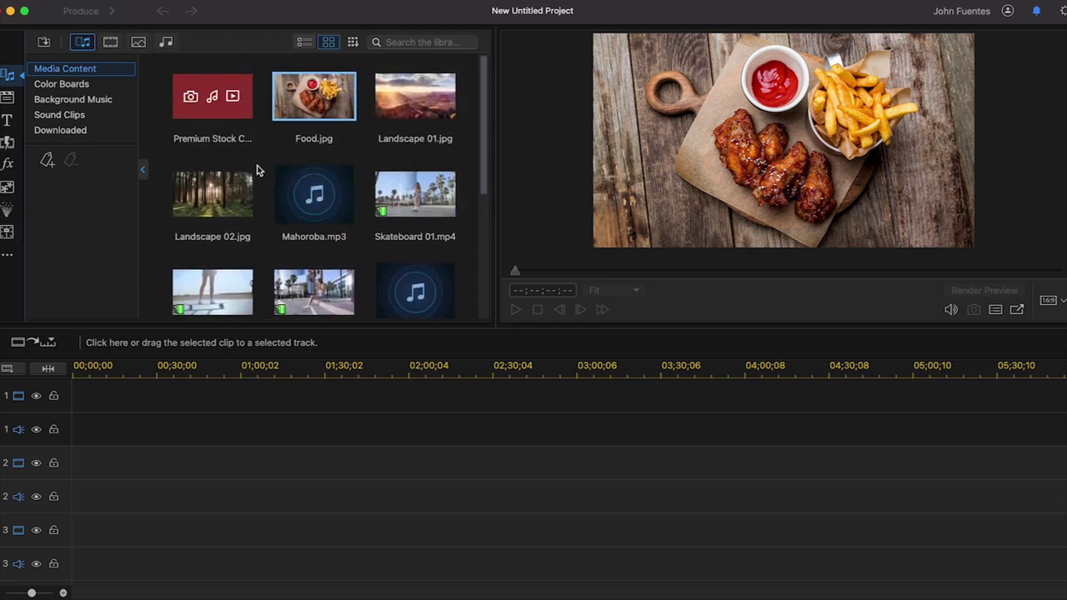
# Browse the Color Boards, Background Music, Sound Clips and Downloaded collections
pyautogui.click(88, 85)
pyautogui.scroll(-3, 233, 184)
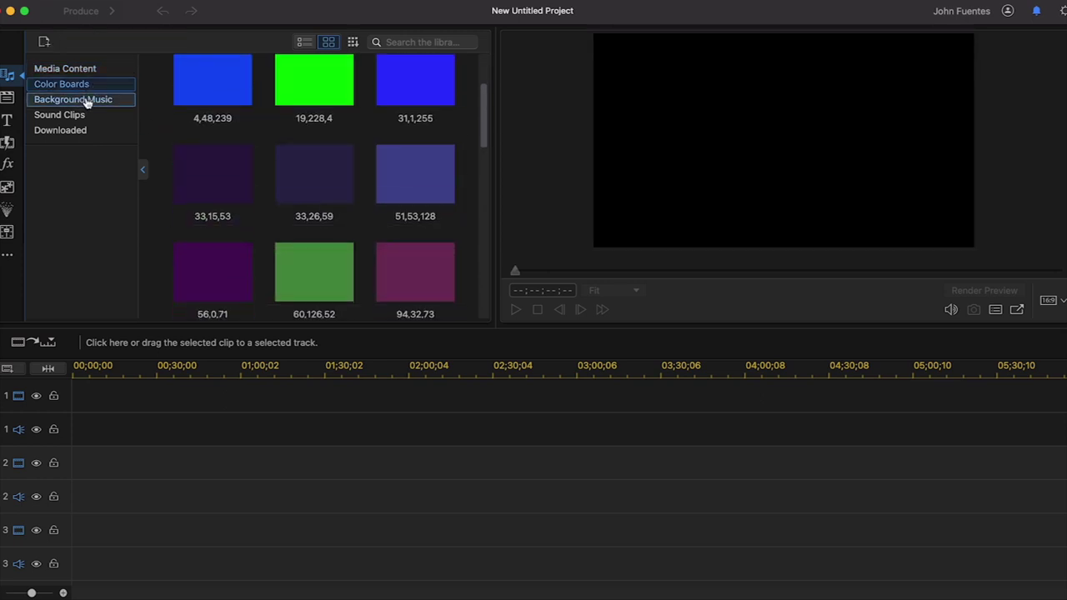
pyautogui.click(83, 99)
pyautogui.scroll(-3, 250, 192)
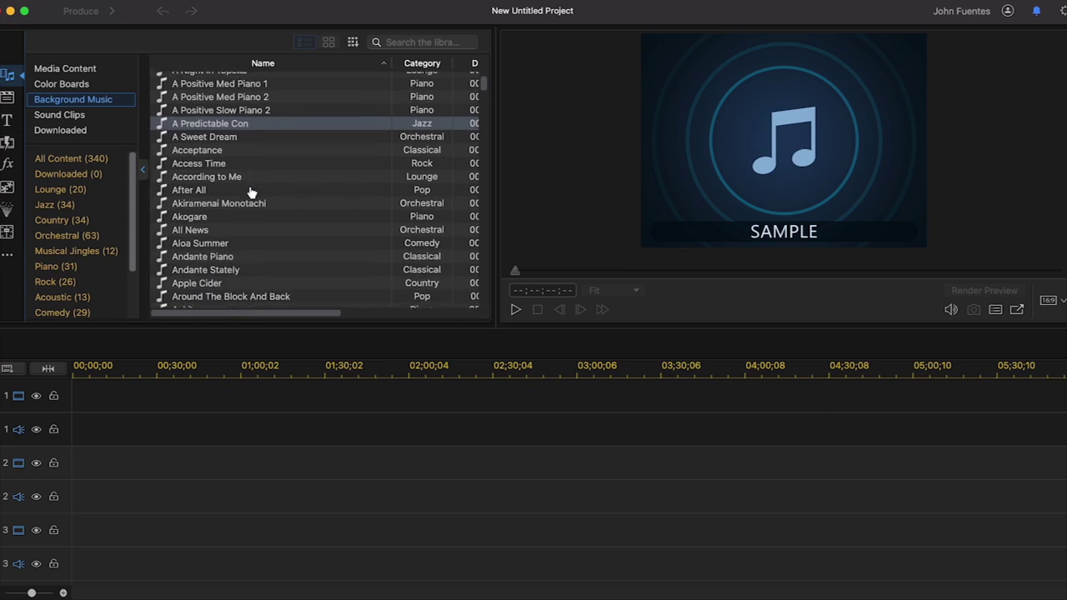
pyautogui.click(79, 114)
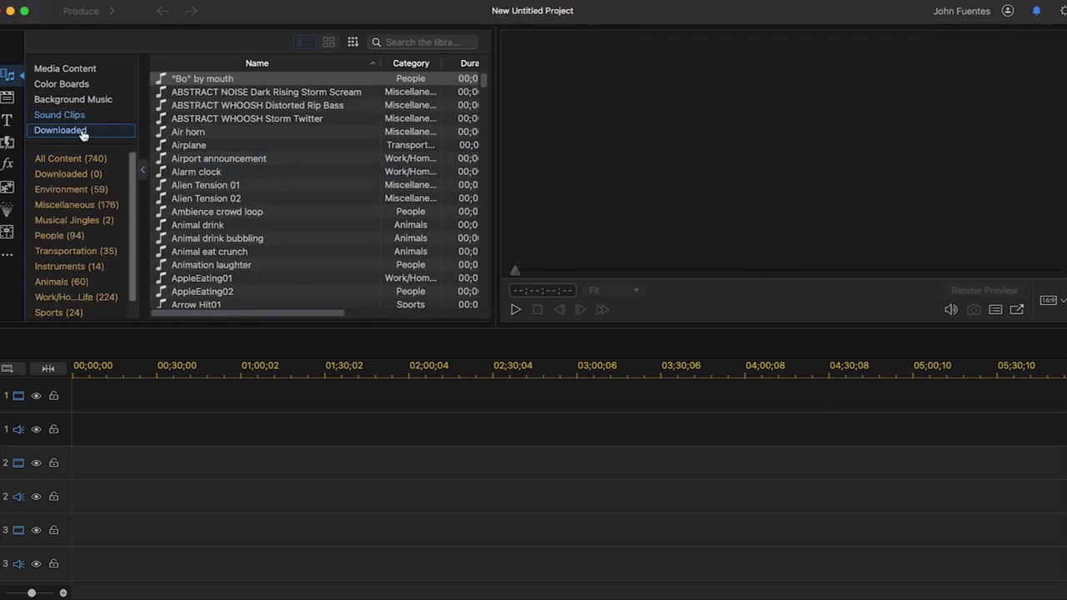
pyautogui.click(84, 133)
# Back in Media Content, scroll the library and preview Landscape 02.jpg
pyautogui.click(92, 70)
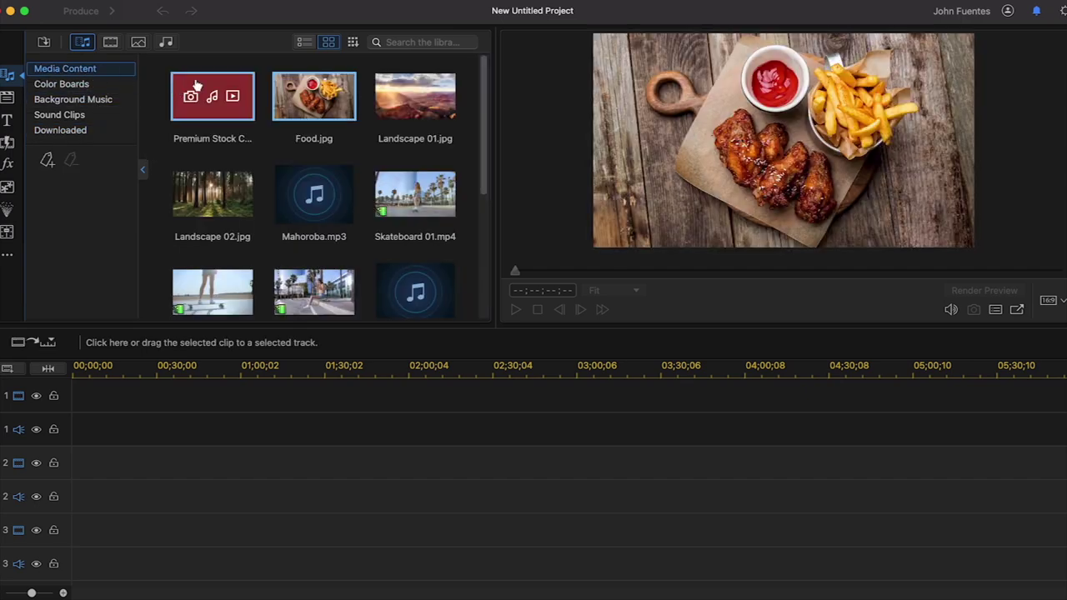
pyautogui.scroll(-5, 281, 186)
pyautogui.scroll(4, 281, 188)
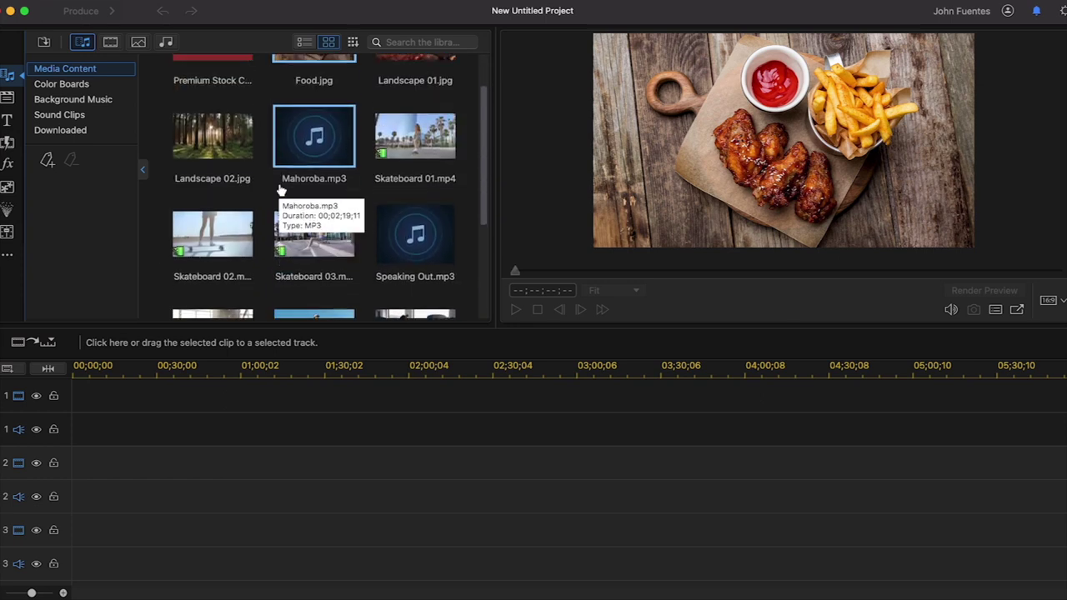
pyautogui.scroll(3, 281, 191)
pyautogui.scroll(-2, 280, 185)
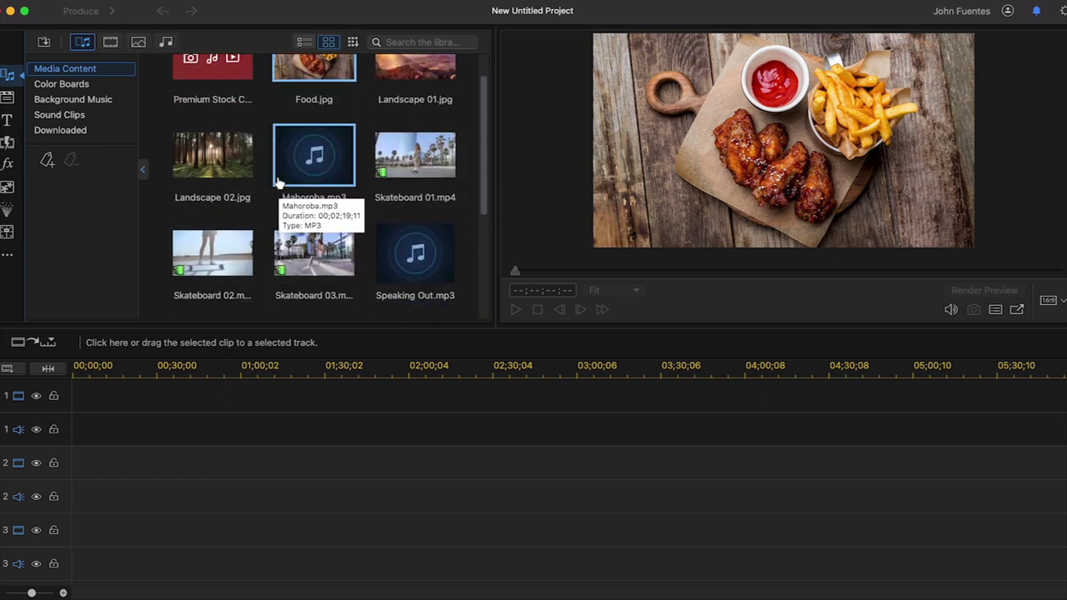
pyautogui.scroll(2, 279, 183)
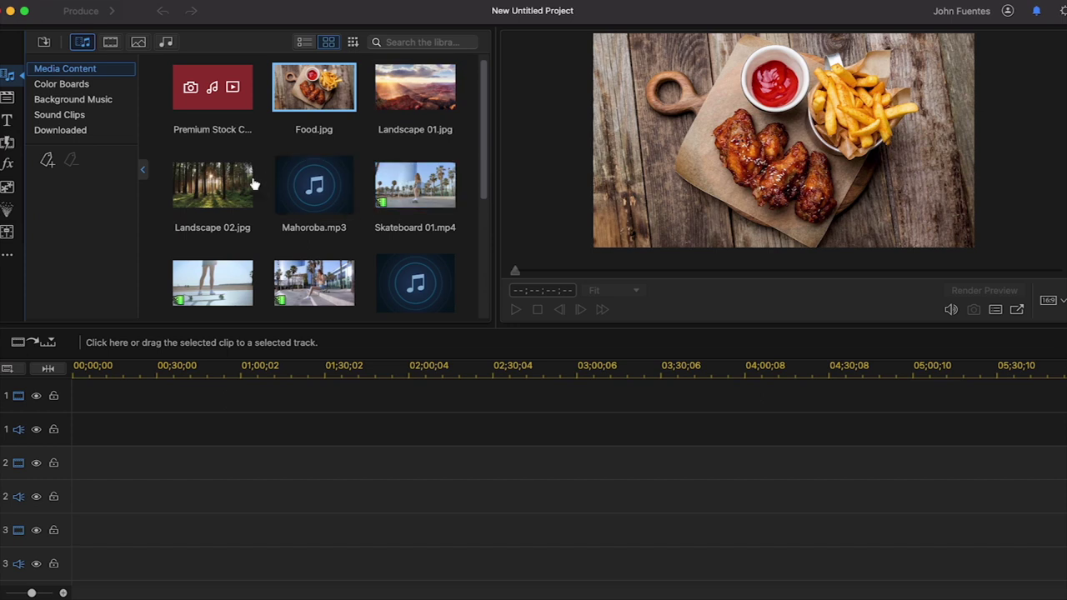
pyautogui.scroll(-3, 234, 250)
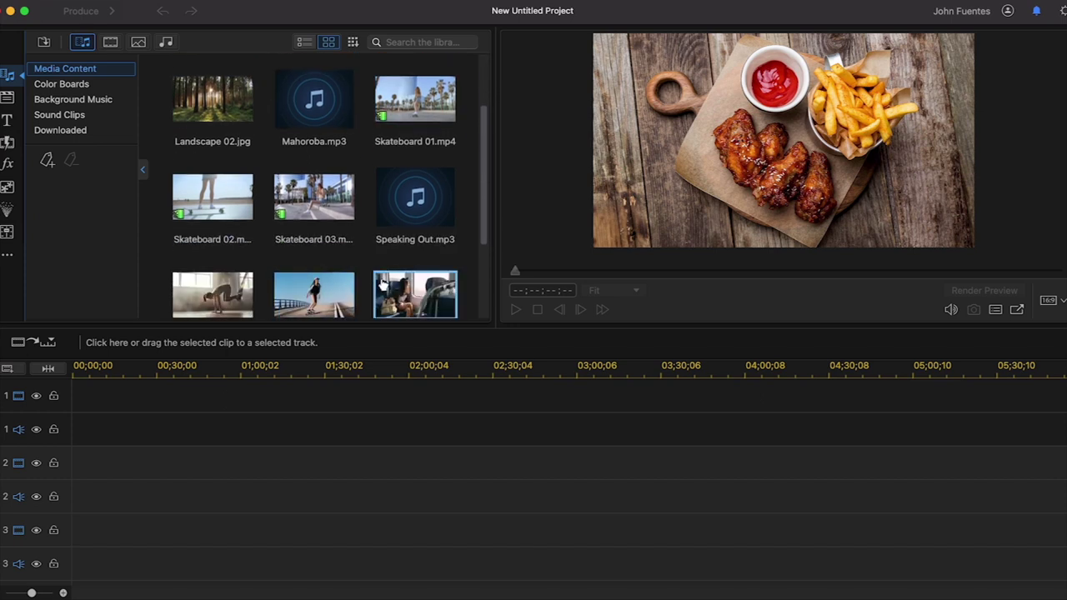
pyautogui.scroll(-3, 367, 271)
pyautogui.scroll(6, 349, 250)
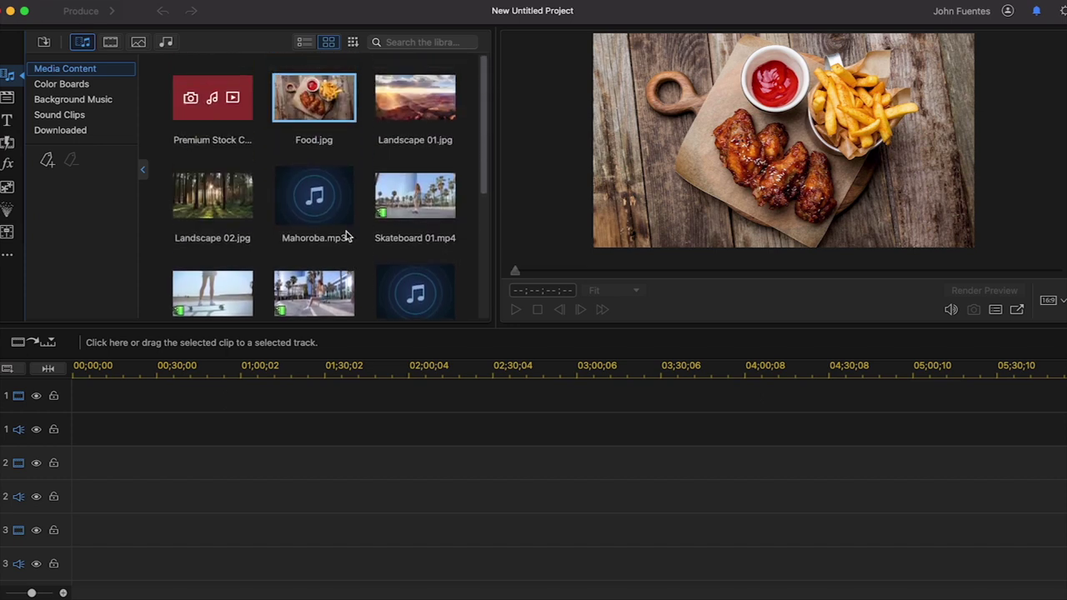
pyautogui.click(281, 158)
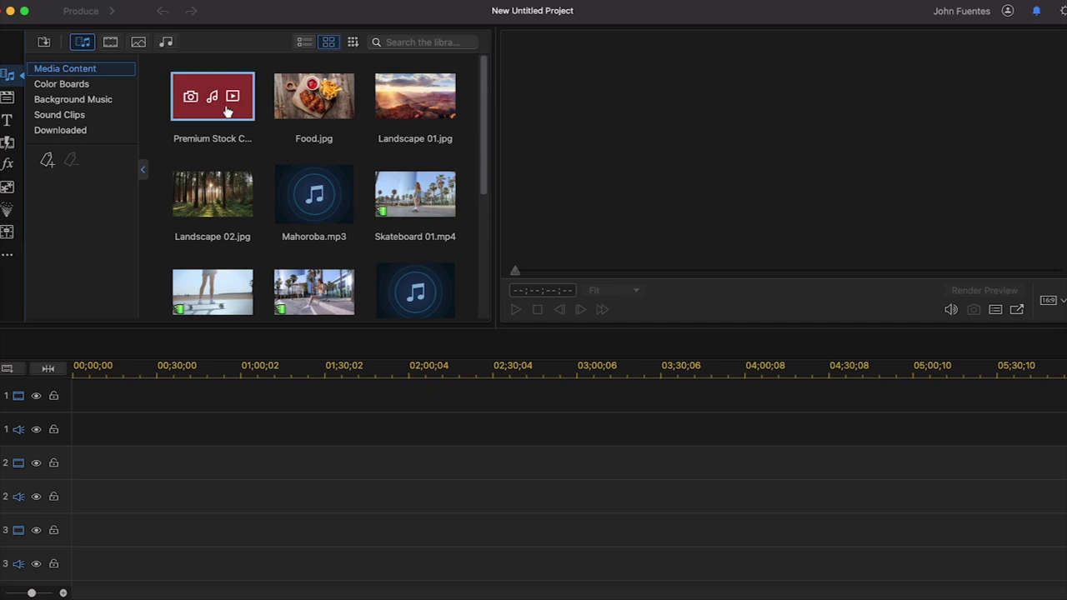
pyautogui.click(209, 188)
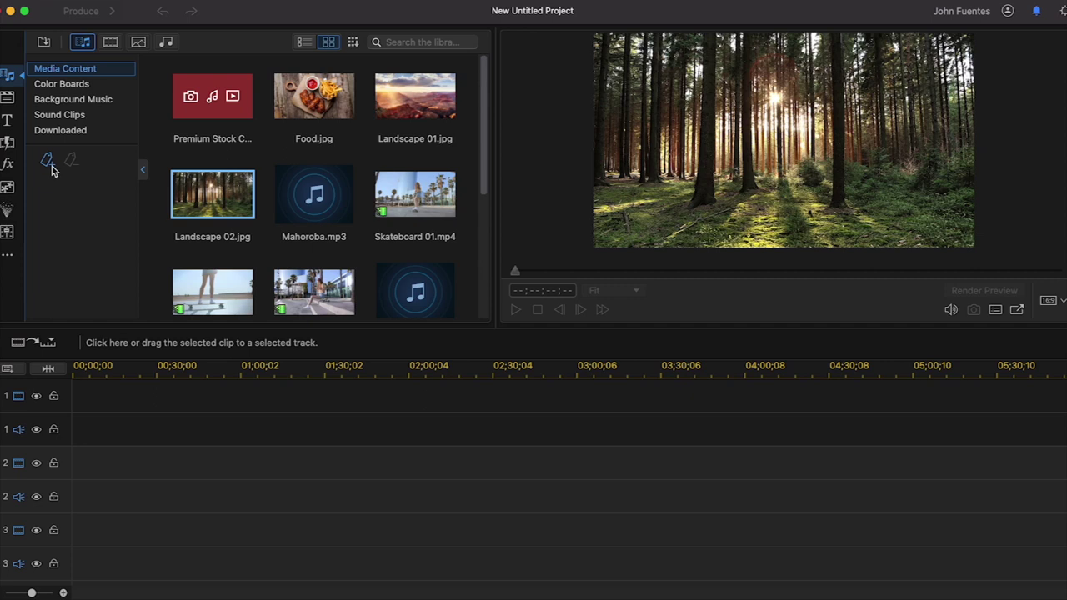
# Add a library tag named MOVIE FILES
pyautogui.click(51, 167)
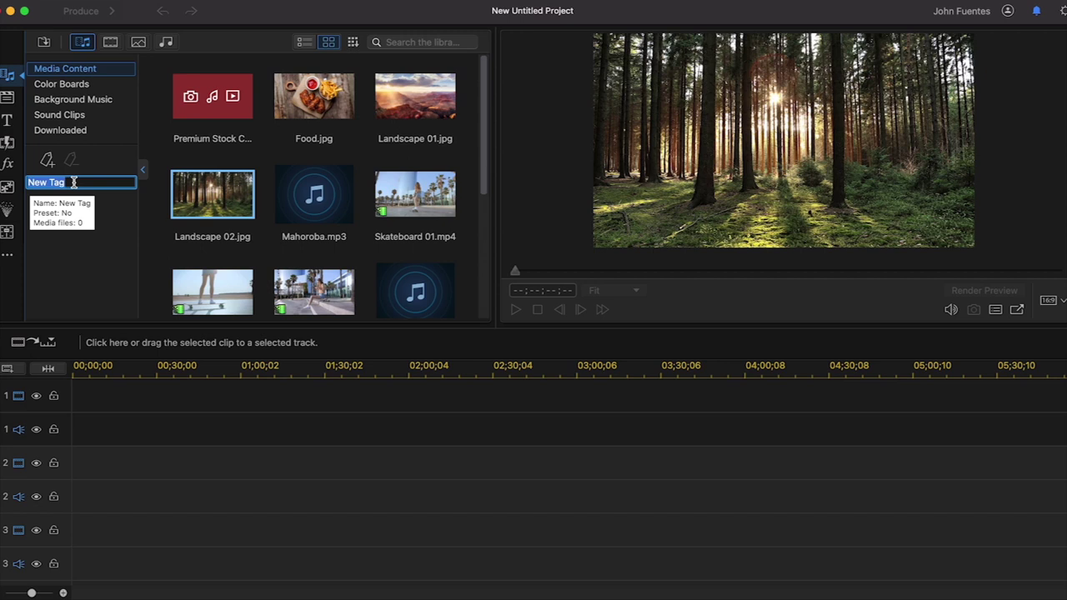
pyautogui.write('MOVIE FILES')
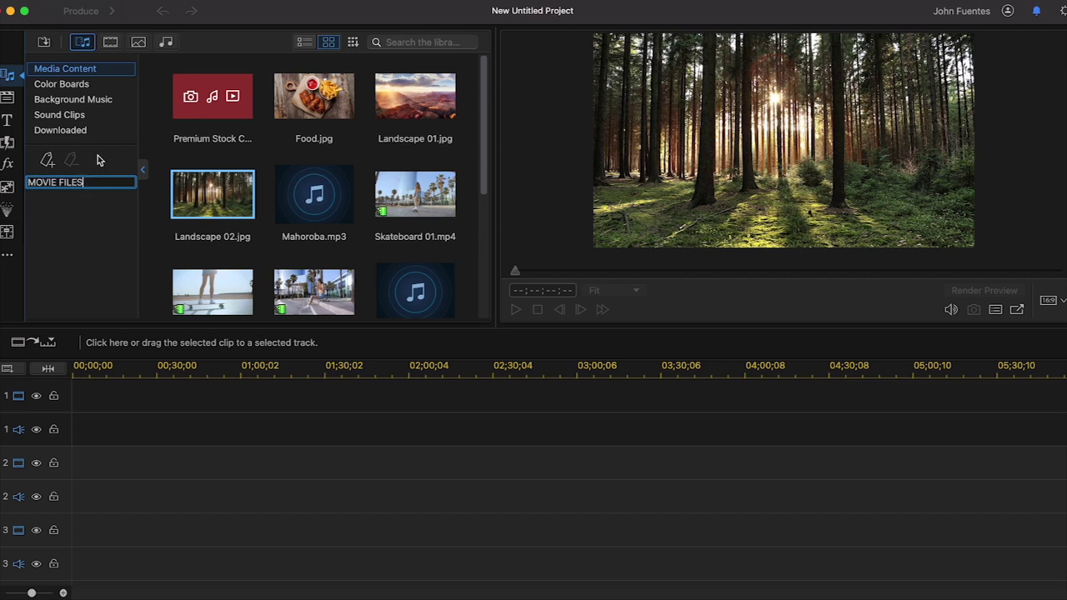
pyautogui.press('Return')
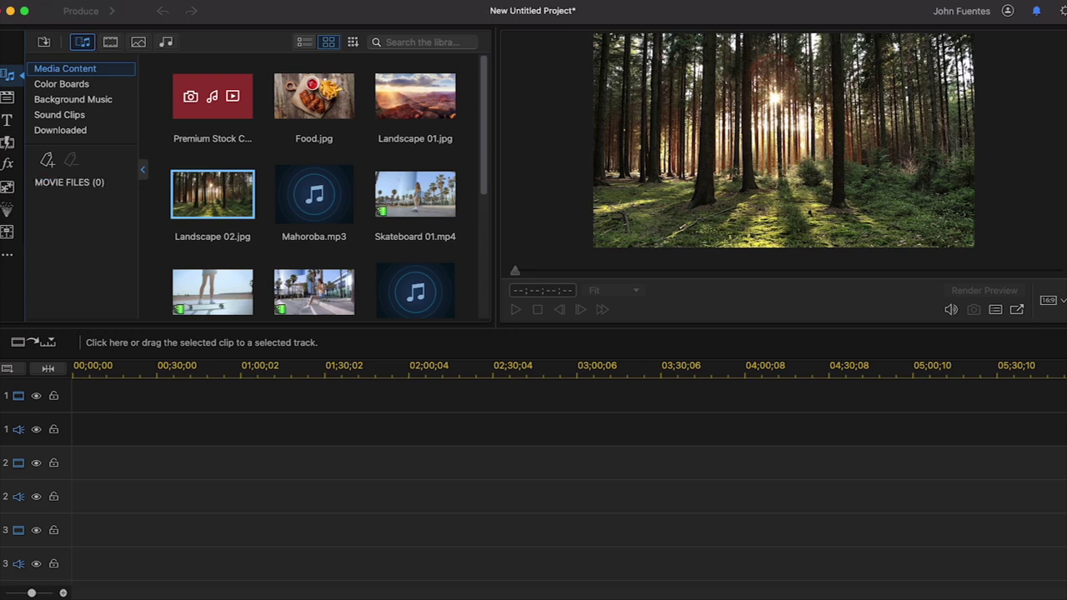
pyautogui.click(71, 181)
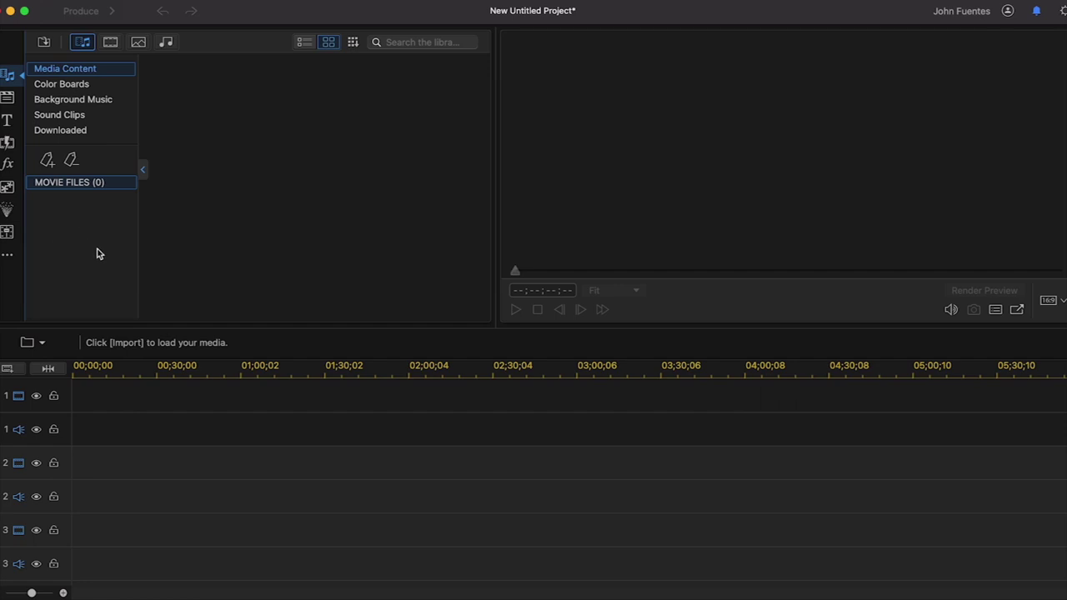
# Add two more library tags named BIGFILMS VFX and SFX
pyautogui.click(48, 161)
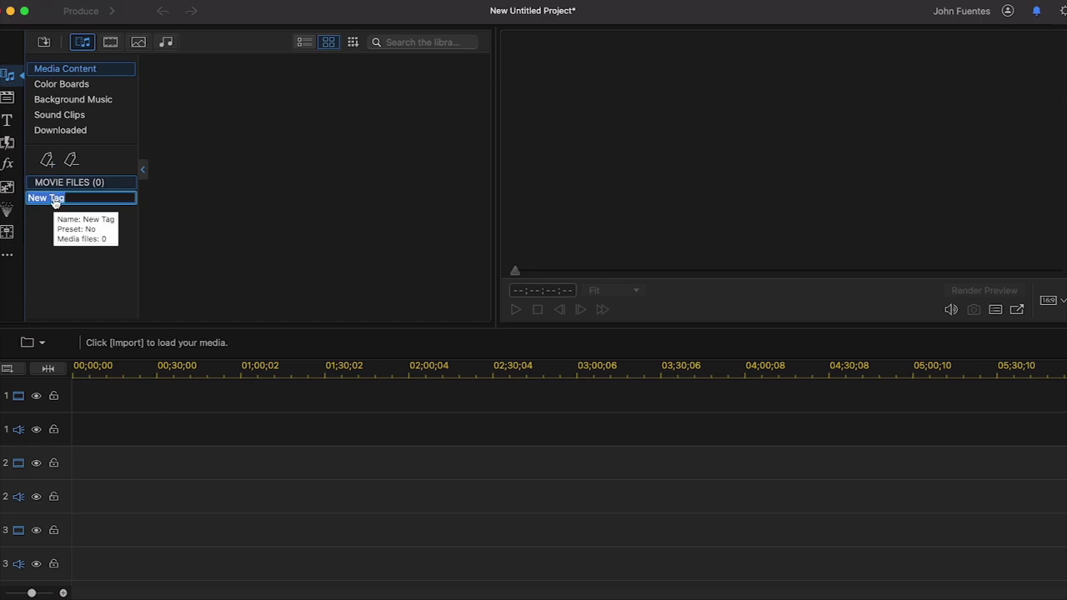
pyautogui.write('BIGFILMS VFX')
pyautogui.press('Return')
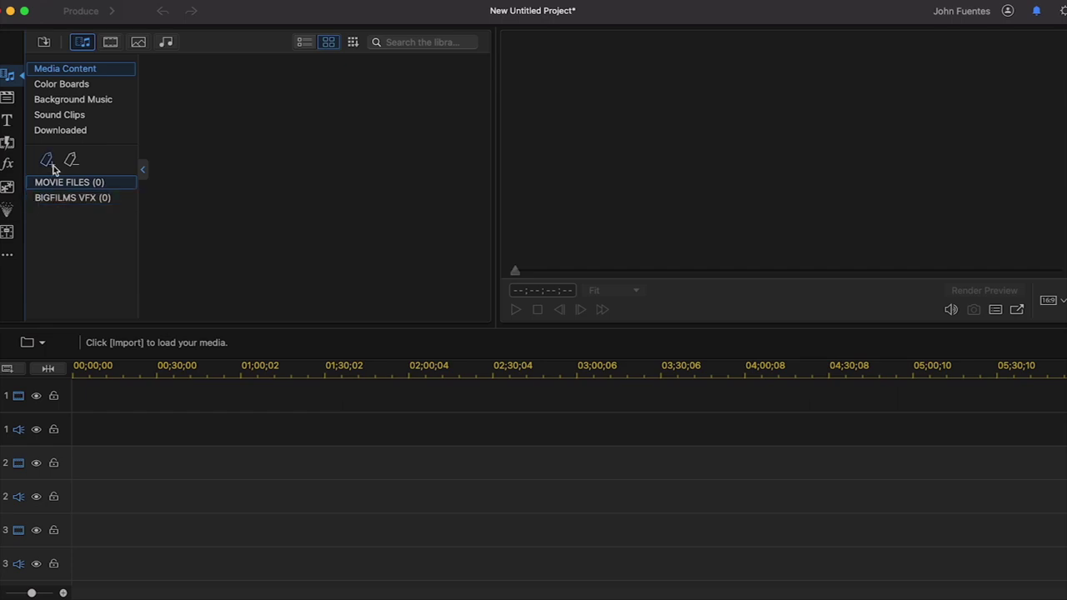
pyautogui.click(47, 160)
pyautogui.write('SFX')
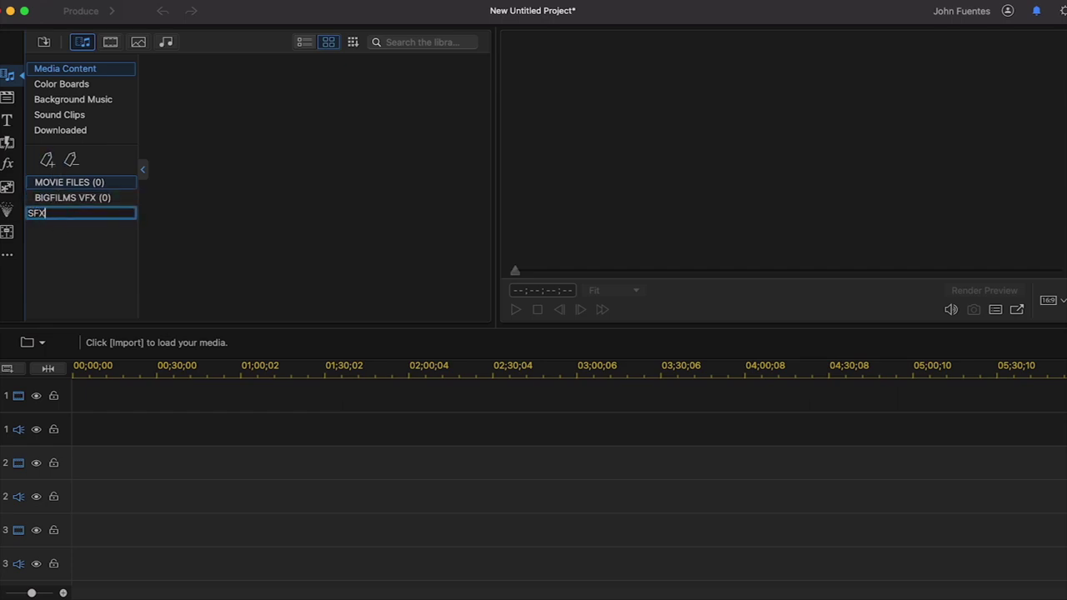
pyautogui.press('Return')
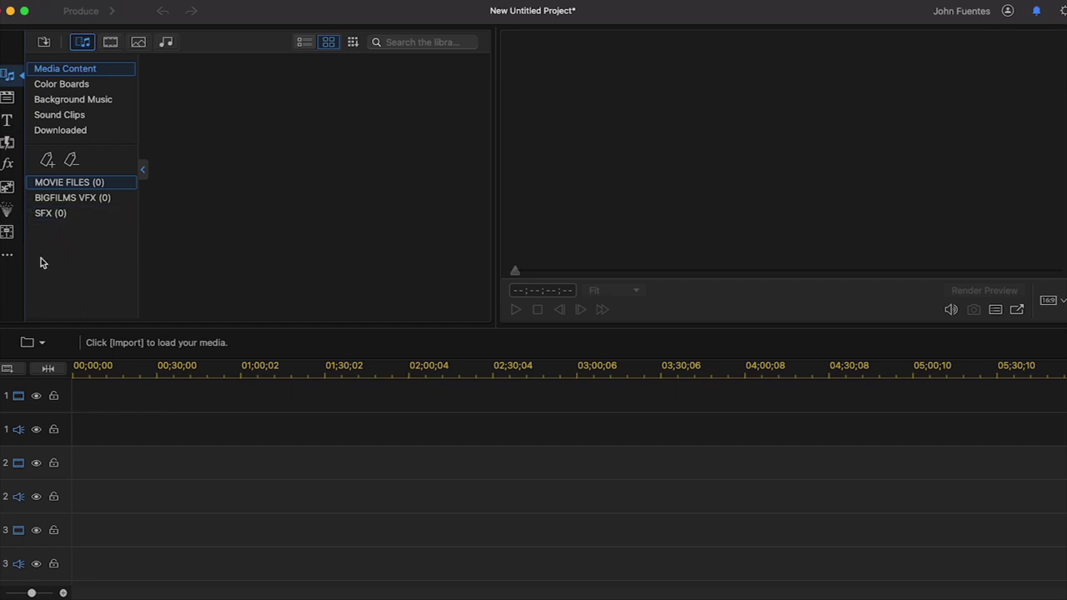
# Try selecting the new tags, finishing with only MOVIE FILES selected
pyautogui.click(63, 212)
pyautogui.click(67, 197)
pyautogui.click(67, 184)
pyautogui.keyDown('shift'); pyautogui.click(64, 200); pyautogui.keyUp('shift')
pyautogui.click(64, 200)
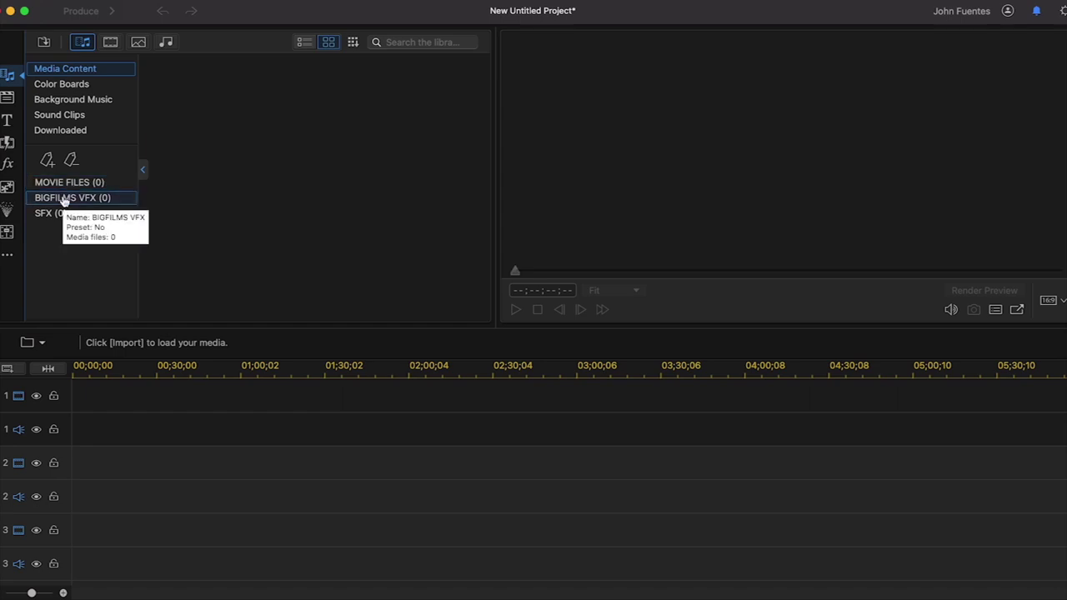
pyautogui.keyDown('shift'); pyautogui.click(64, 214); pyautogui.keyUp('shift')
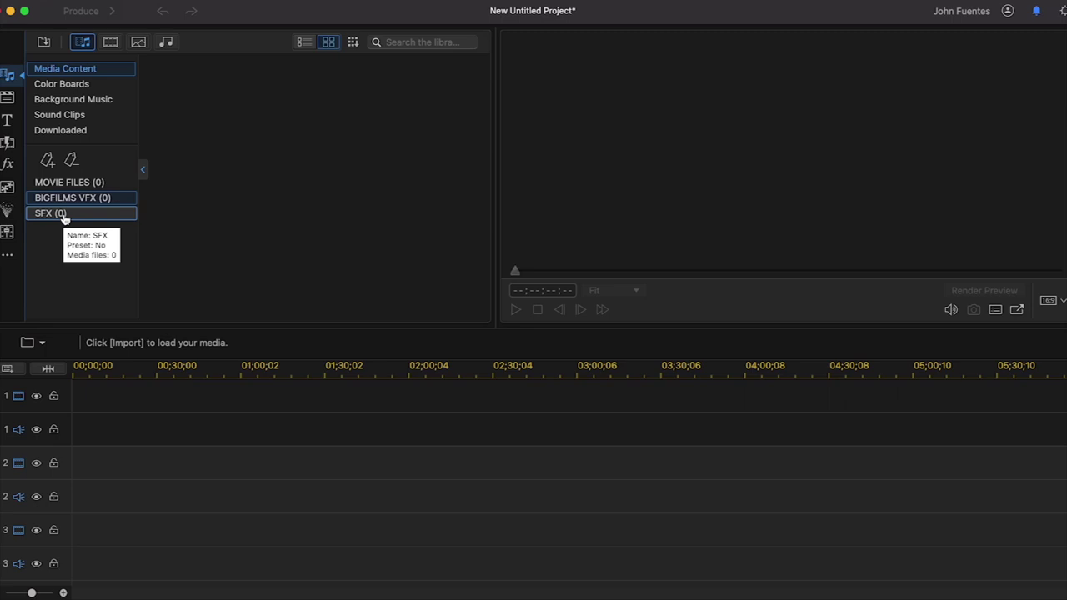
pyautogui.keyDown('super'); pyautogui.click(91, 198); pyautogui.keyUp('super')
pyautogui.keyDown('super'); pyautogui.click(88, 184); pyautogui.keyUp('super')
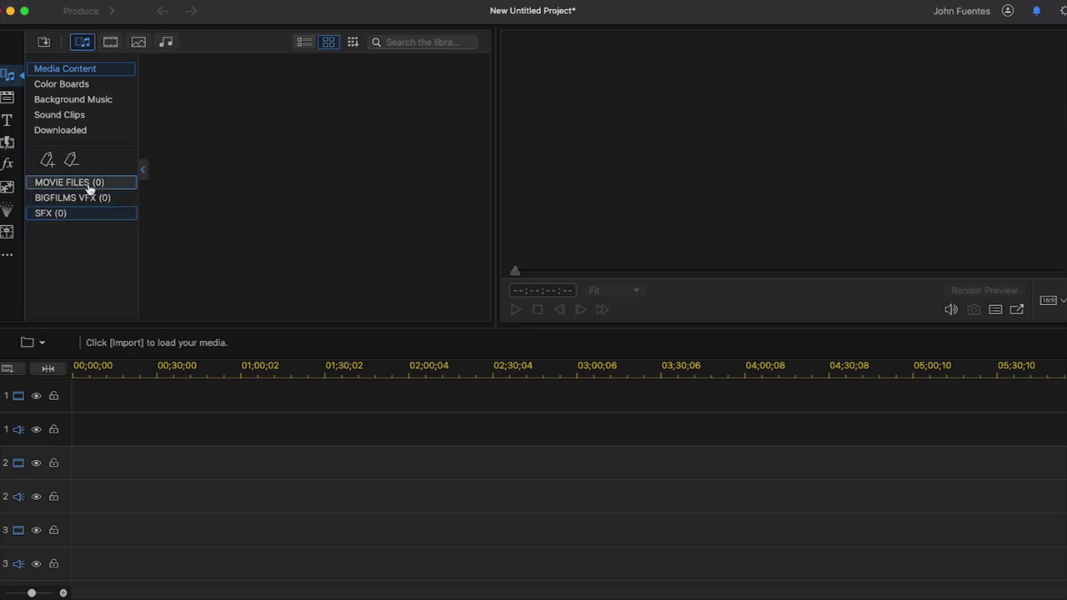
pyautogui.click(87, 185)
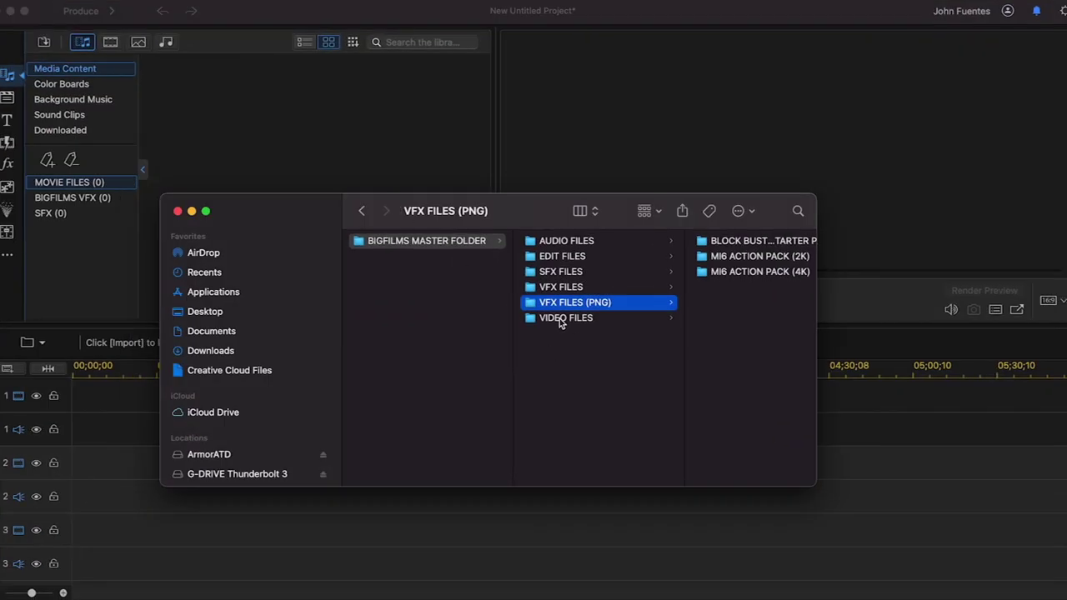
# Open VIDEO FILES > THUNDER GOD and Quick Look Thor-01.mov and Thor-02.mov
pyautogui.click(560, 321)
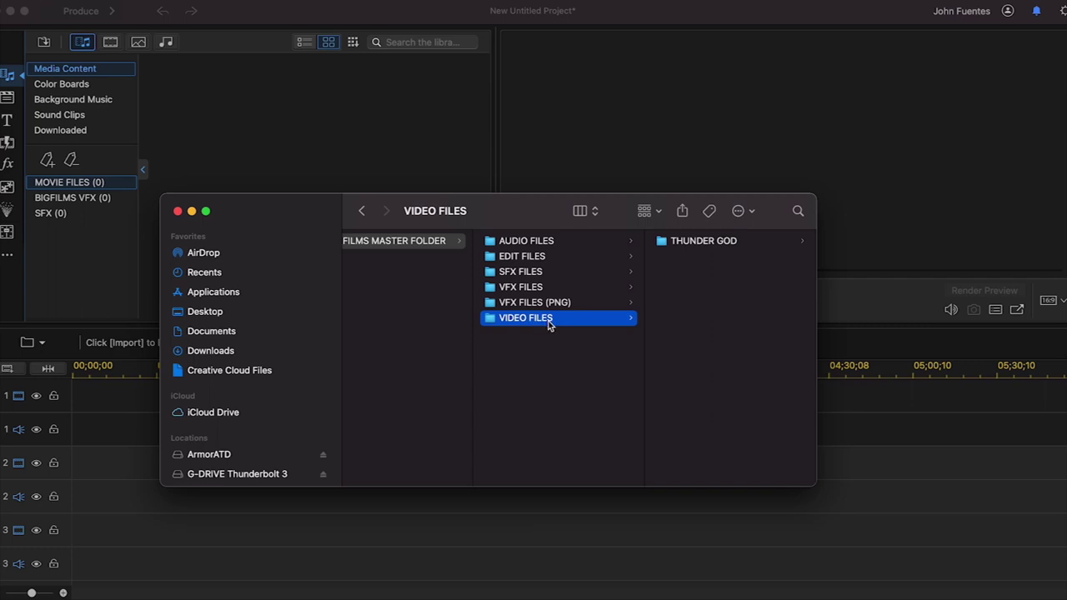
pyautogui.click(680, 240)
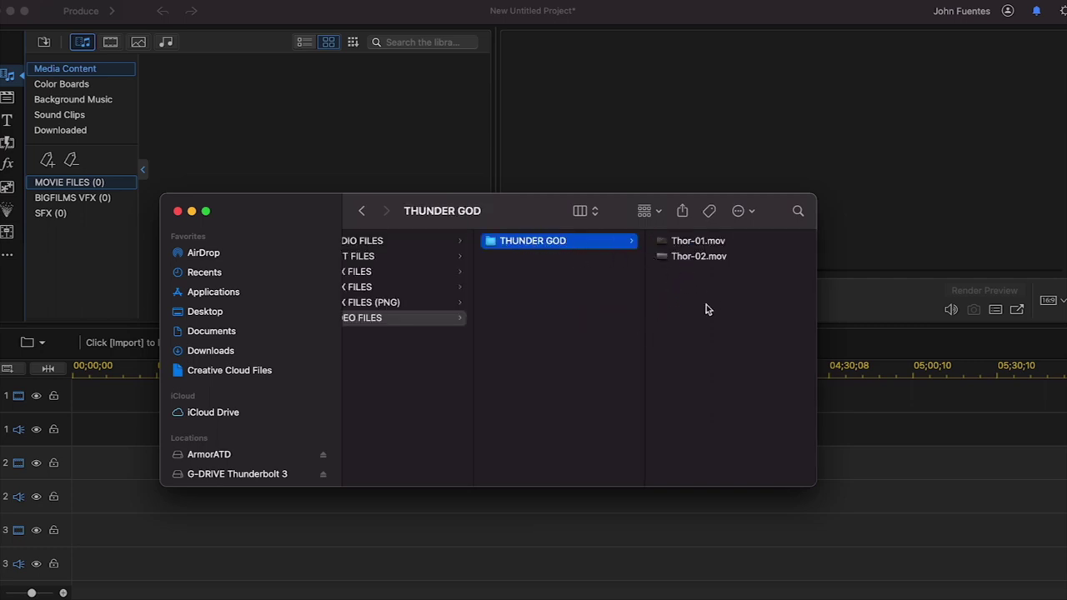
pyautogui.click(683, 242)
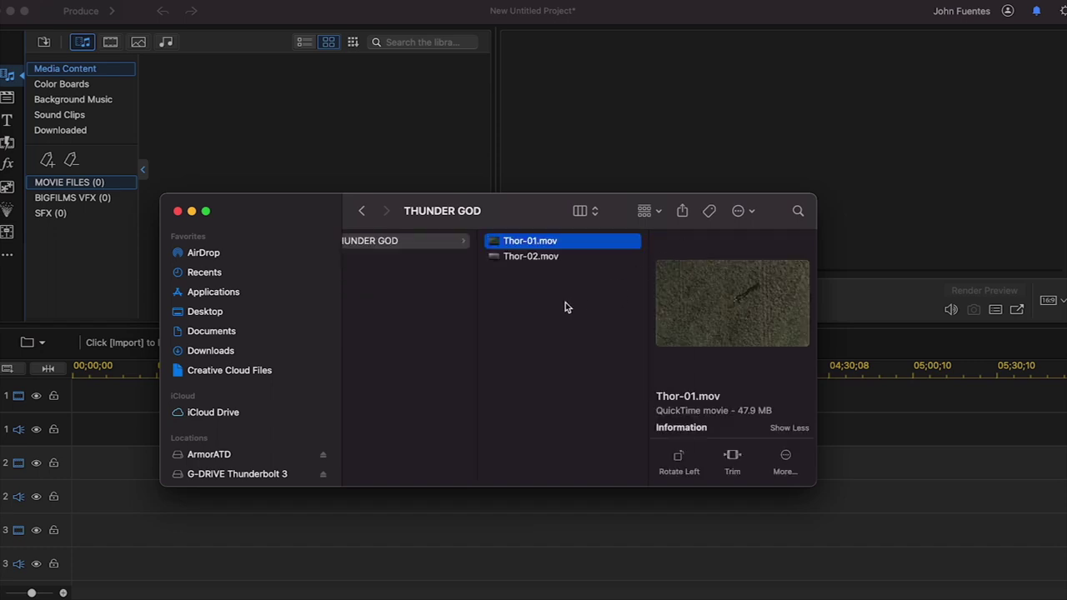
pyautogui.press('space')
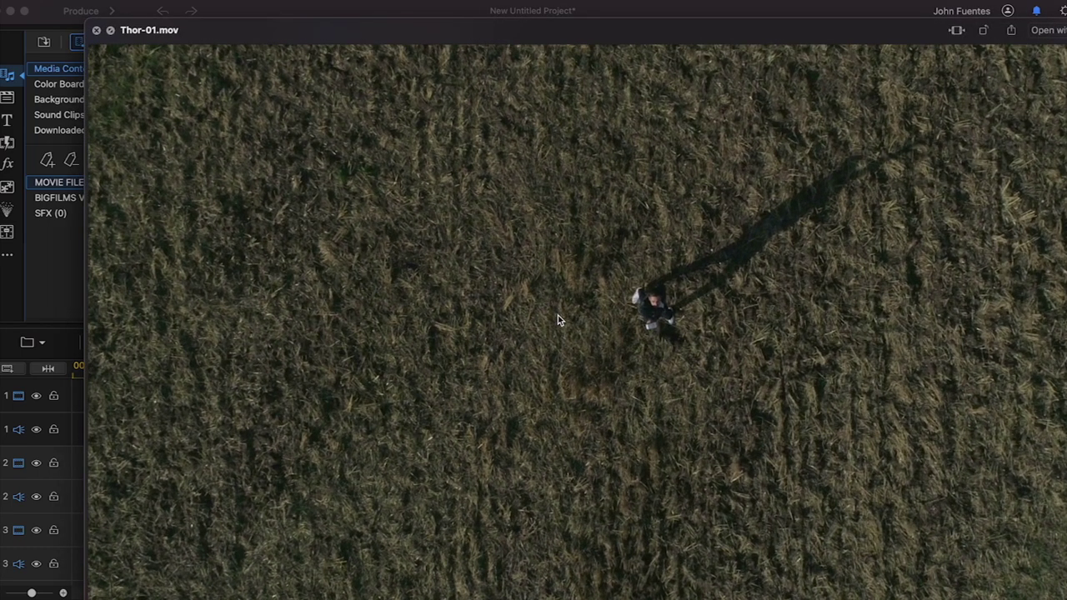
pyautogui.press('space')
pyautogui.click(546, 258)
pyautogui.press('space')
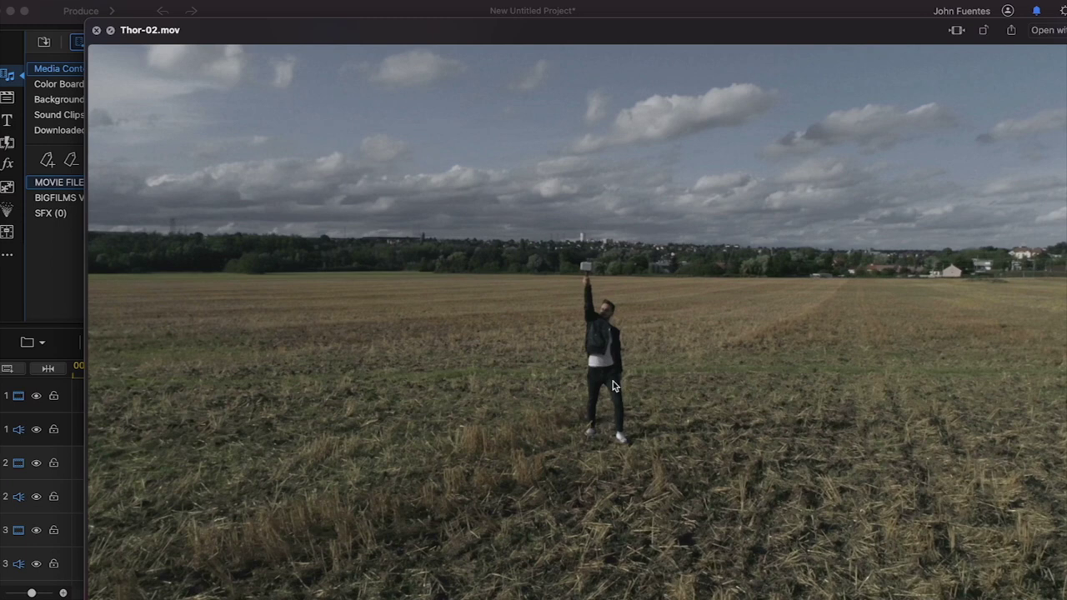
pyautogui.press('space')
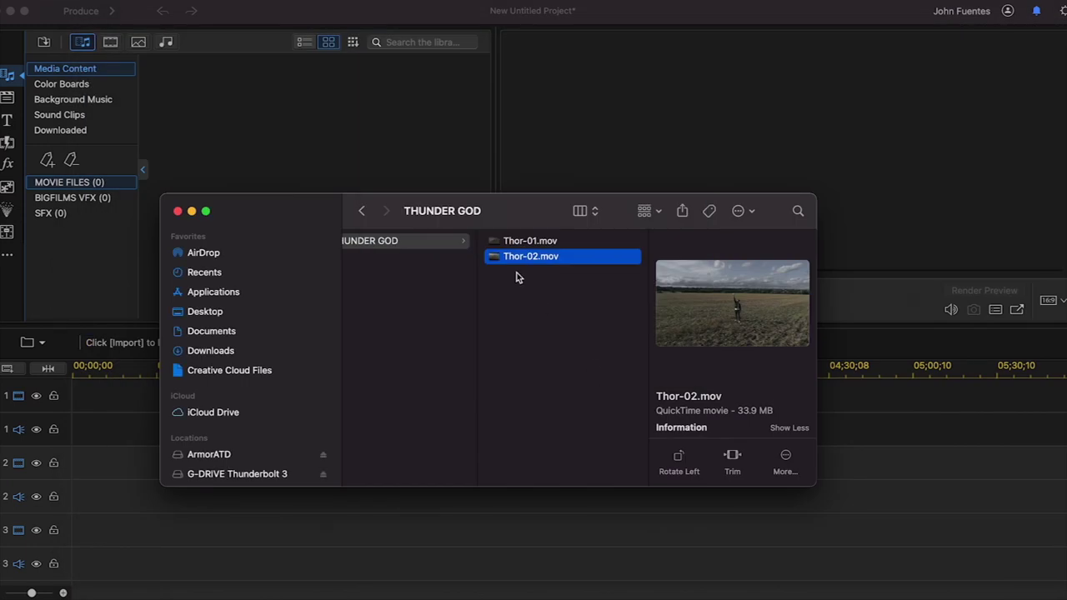
# Drag both Thor clips into the MOVIE FILES tag, then show all media content
pyautogui.keyDown('shift'); pyautogui.click(516, 241); pyautogui.keyUp('shift')
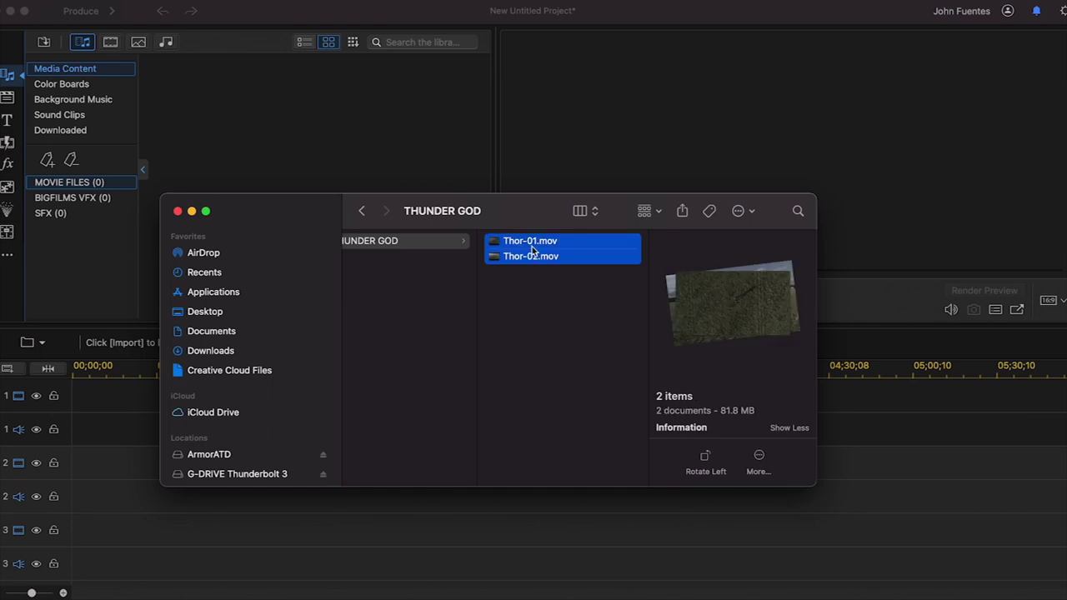
pyautogui.moveTo(543, 246); pyautogui.dragTo(311, 141)
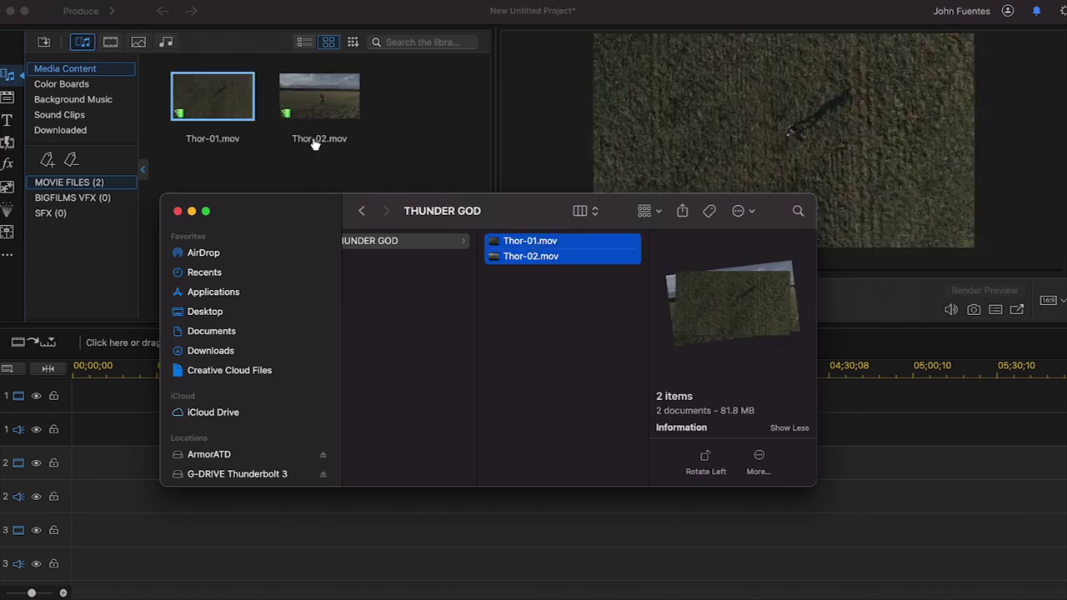
pyautogui.click(300, 165)
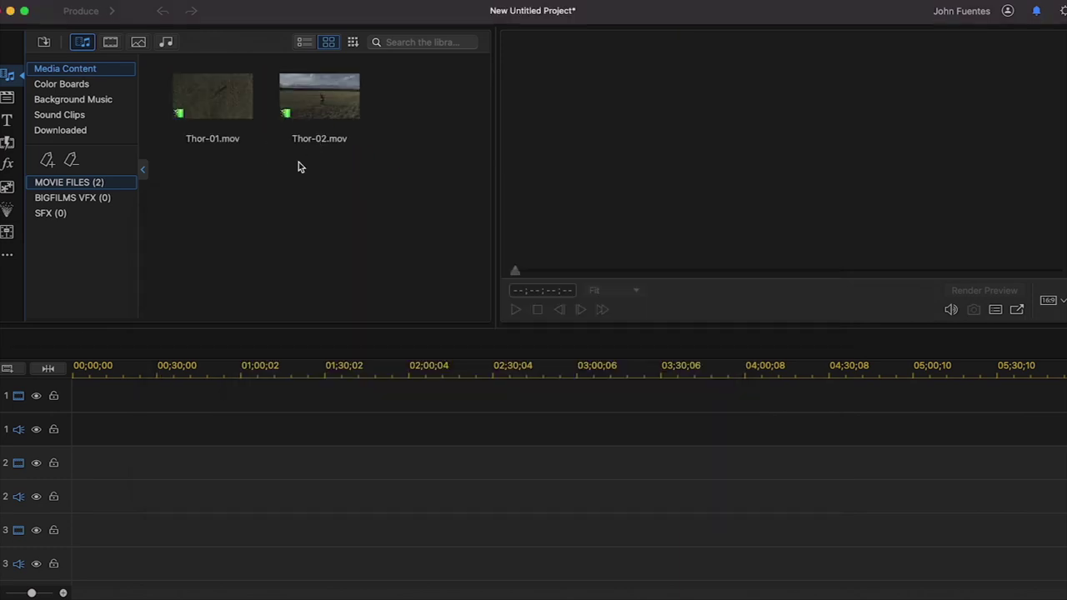
pyautogui.click(75, 73)
pyautogui.scroll(-2, 366, 250)
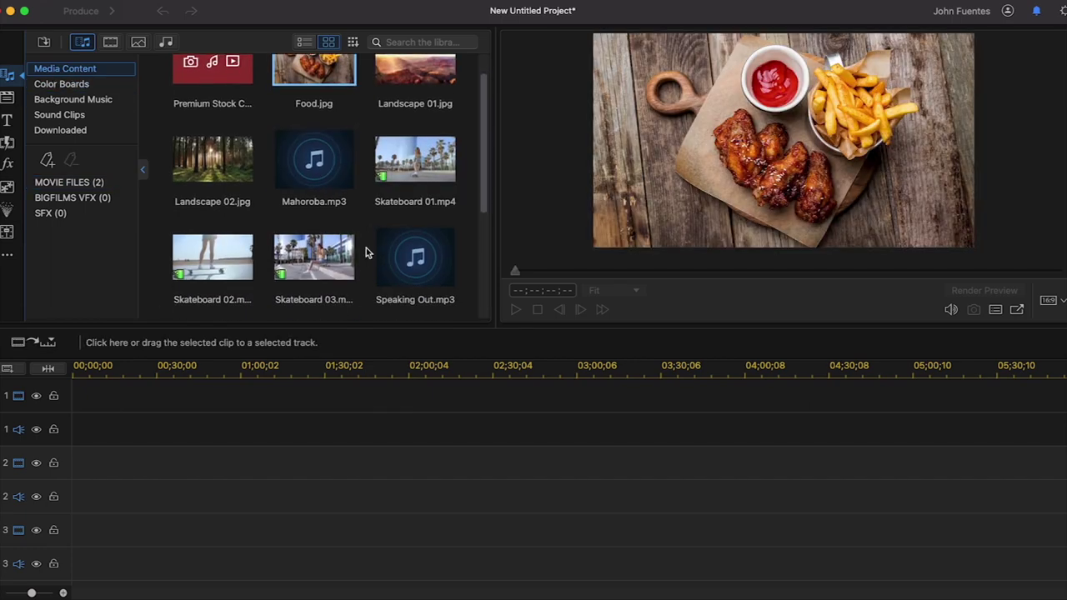
pyautogui.scroll(-4, 366, 248)
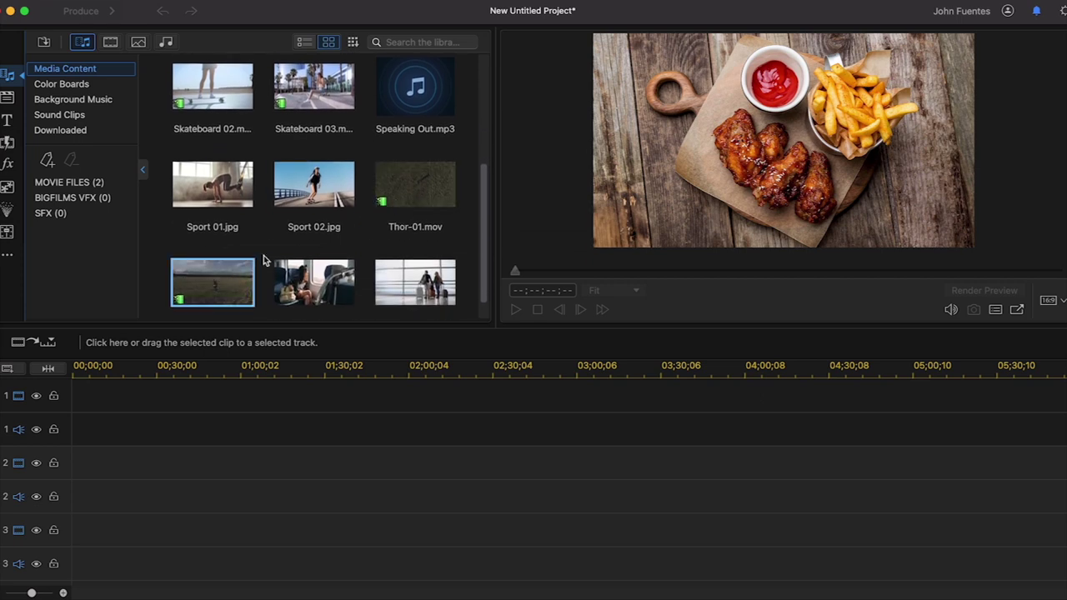
pyautogui.scroll(4, 311, 250)
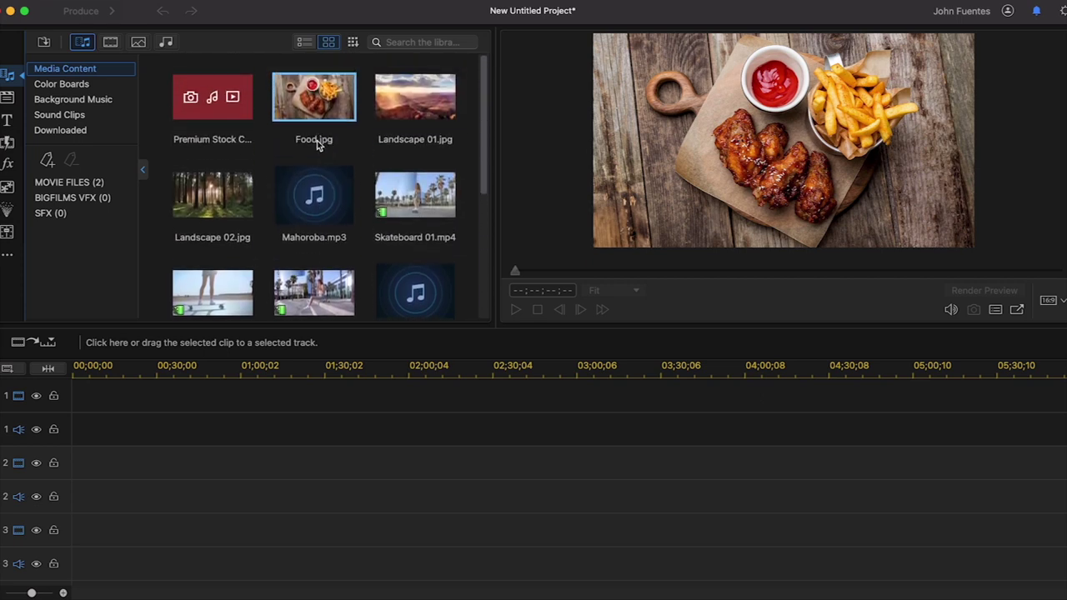
pyautogui.scroll(-4, 317, 250)
pyautogui.click(320, 208)
pyautogui.scroll(4, 319, 213)
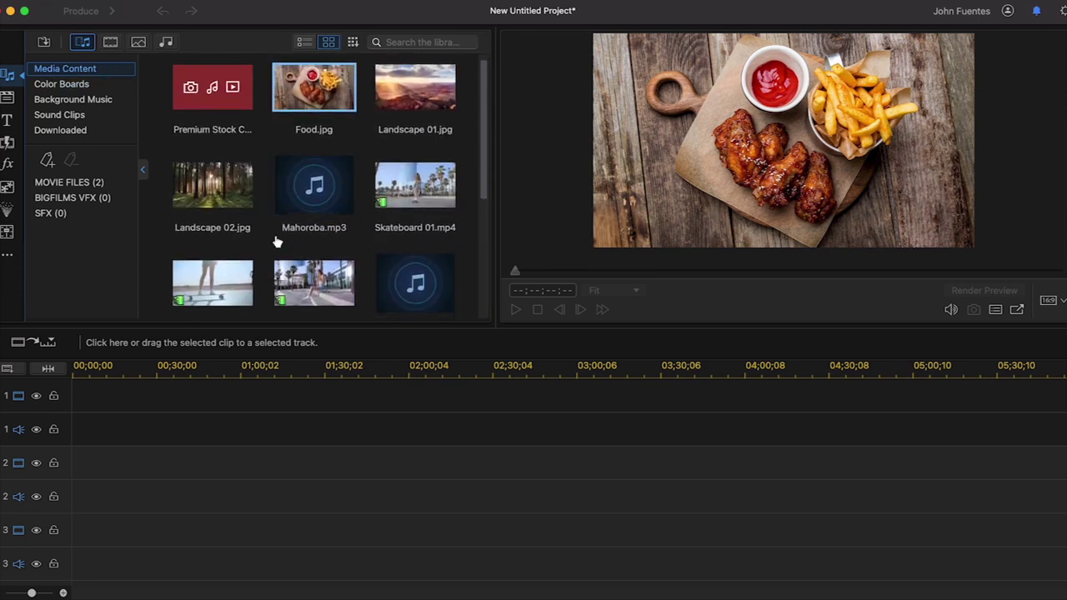
pyautogui.scroll(-4, 280, 241)
pyautogui.scroll(4, 324, 234)
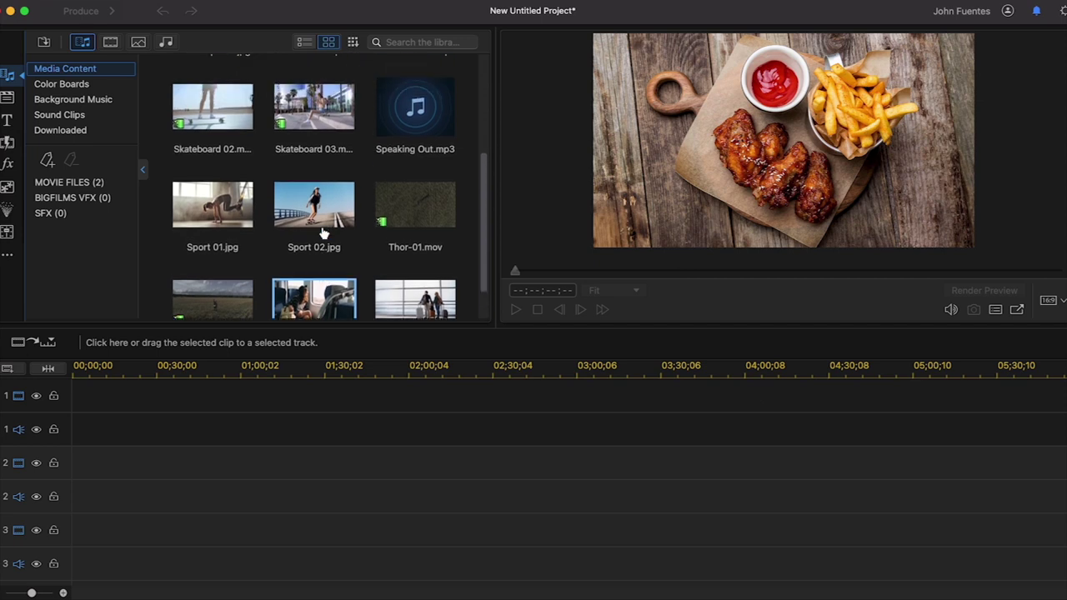
pyautogui.scroll(-4, 325, 231)
pyautogui.click(401, 175)
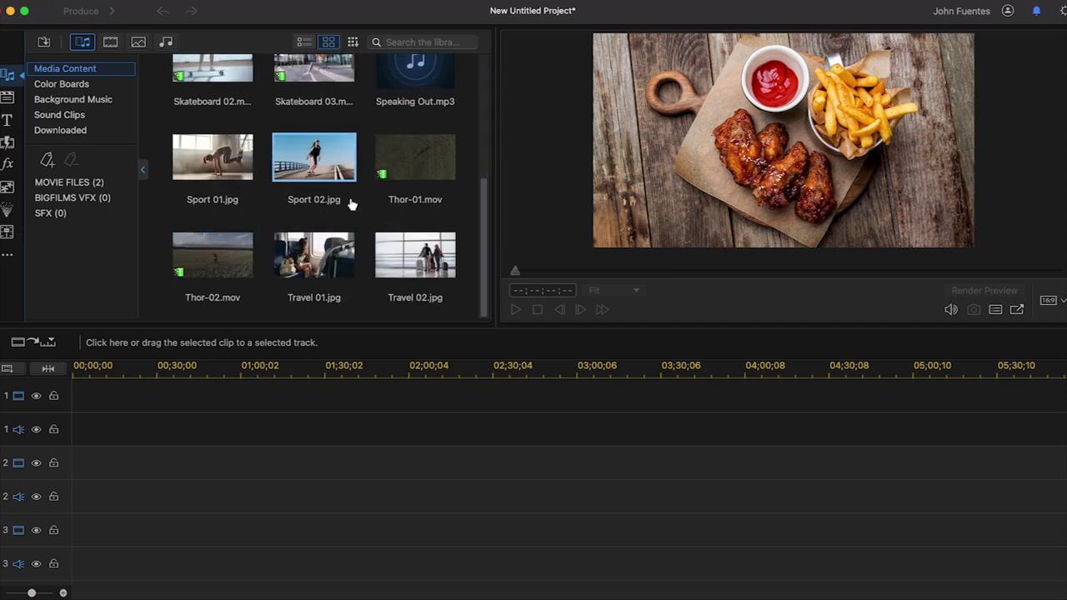
pyautogui.scroll(1, 267, 209)
pyautogui.scroll(3, 267, 208)
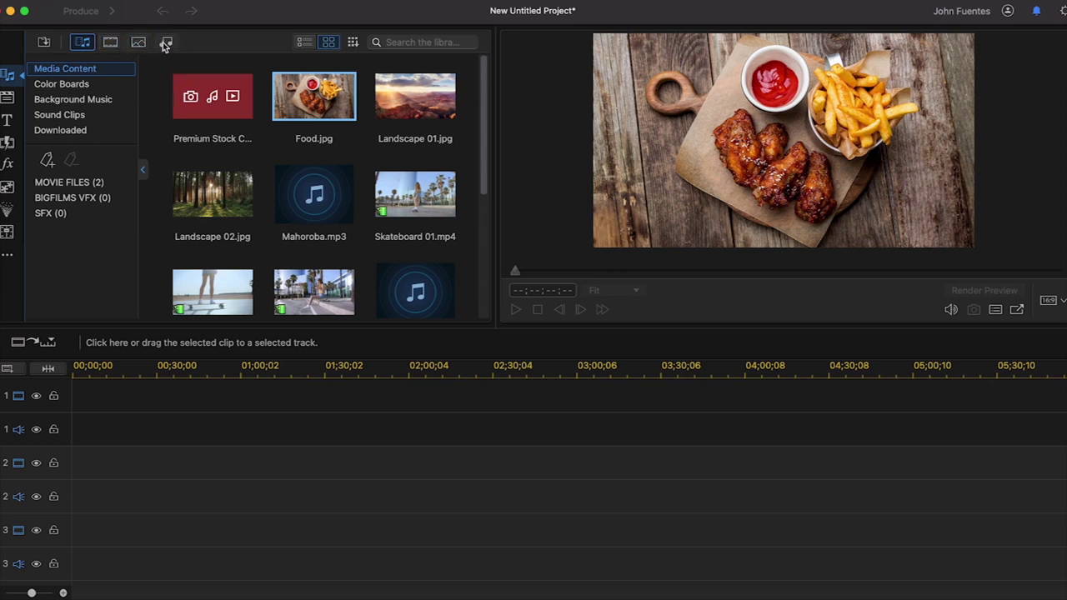
pyautogui.scroll(-5, 194, 144)
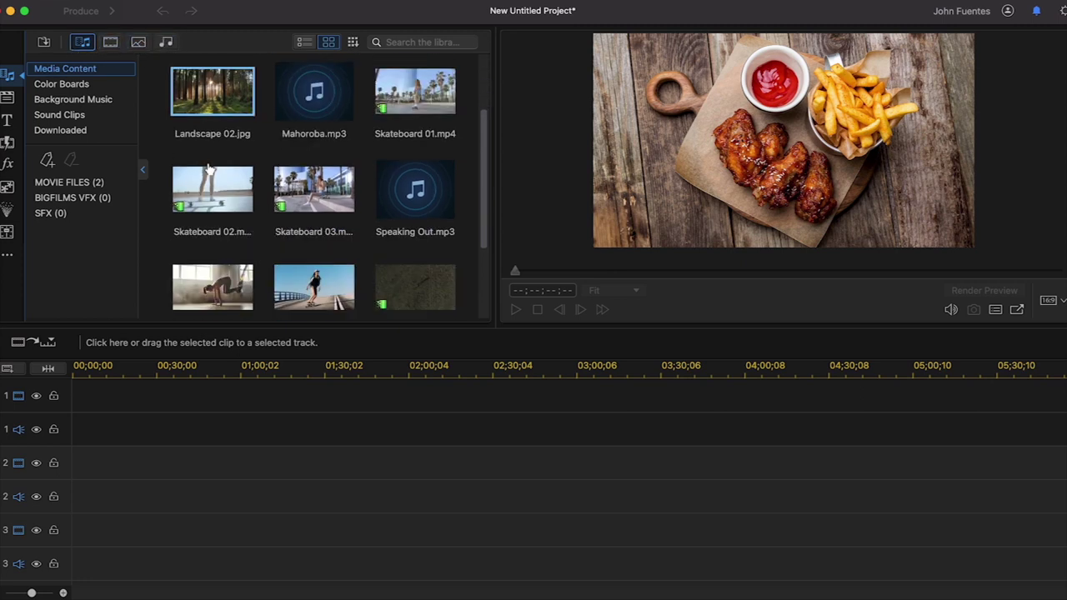
pyautogui.scroll(5, 202, 147)
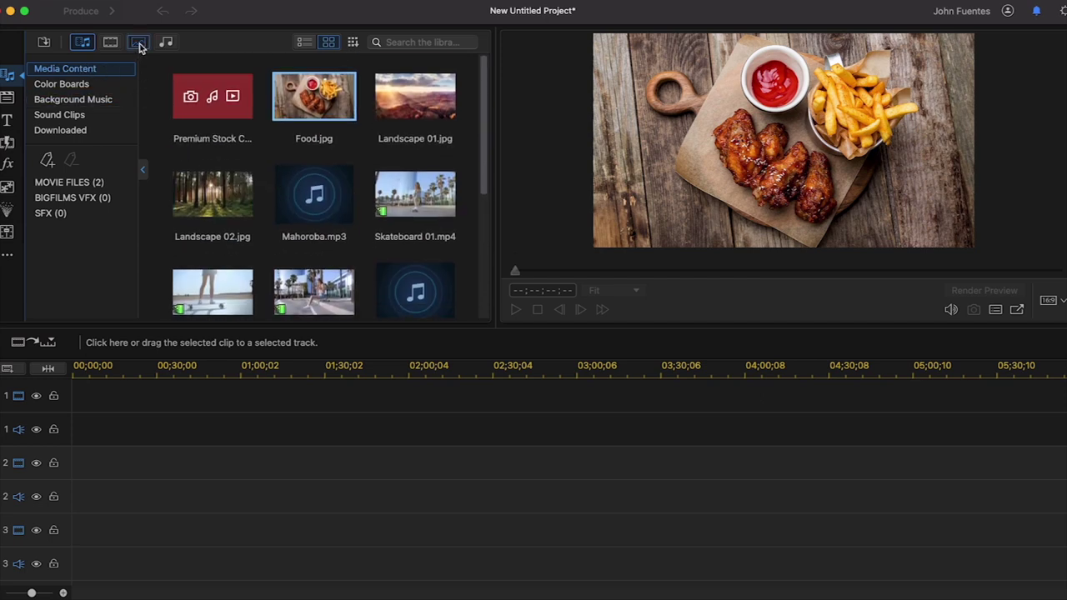
pyautogui.click(140, 43)
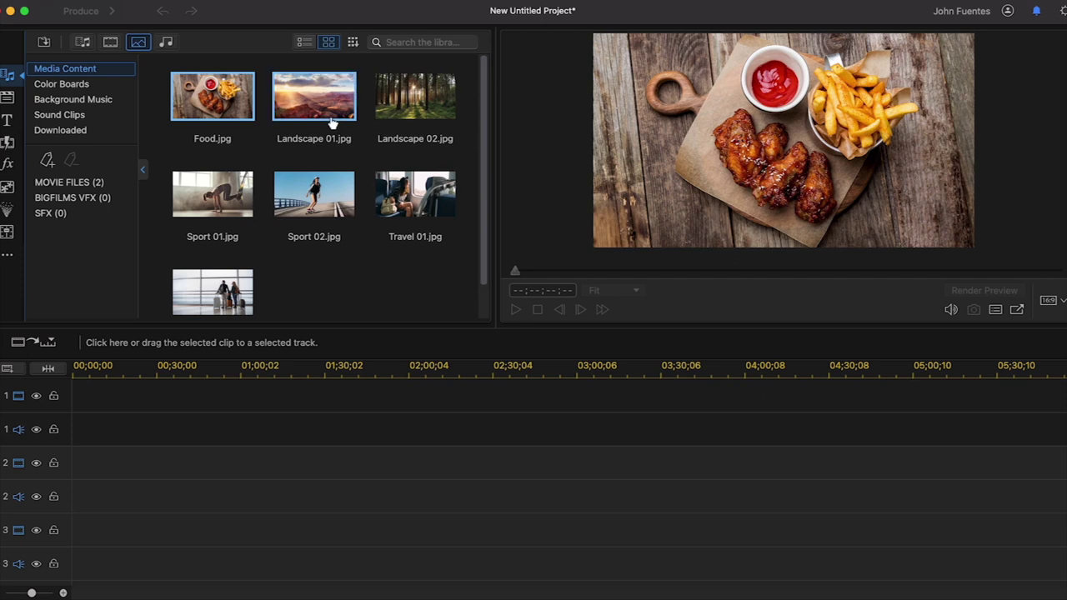
# Filter the library to audio, then to video only, and open MOVIE FILES
pyautogui.scroll(-1, 250, 266)
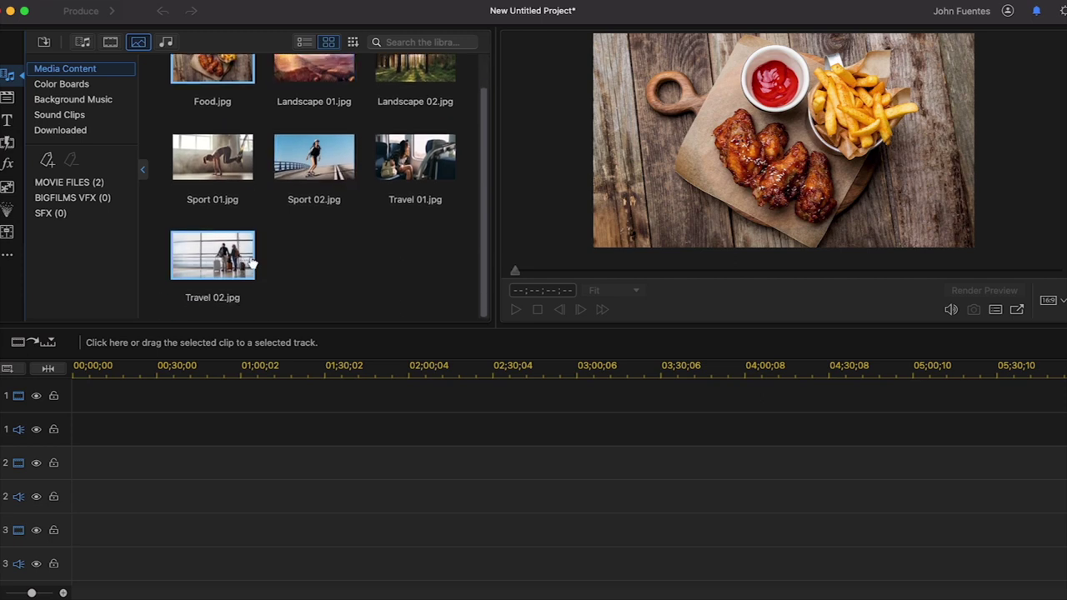
pyautogui.scroll(1, 259, 254)
pyautogui.scroll(-1, 292, 250)
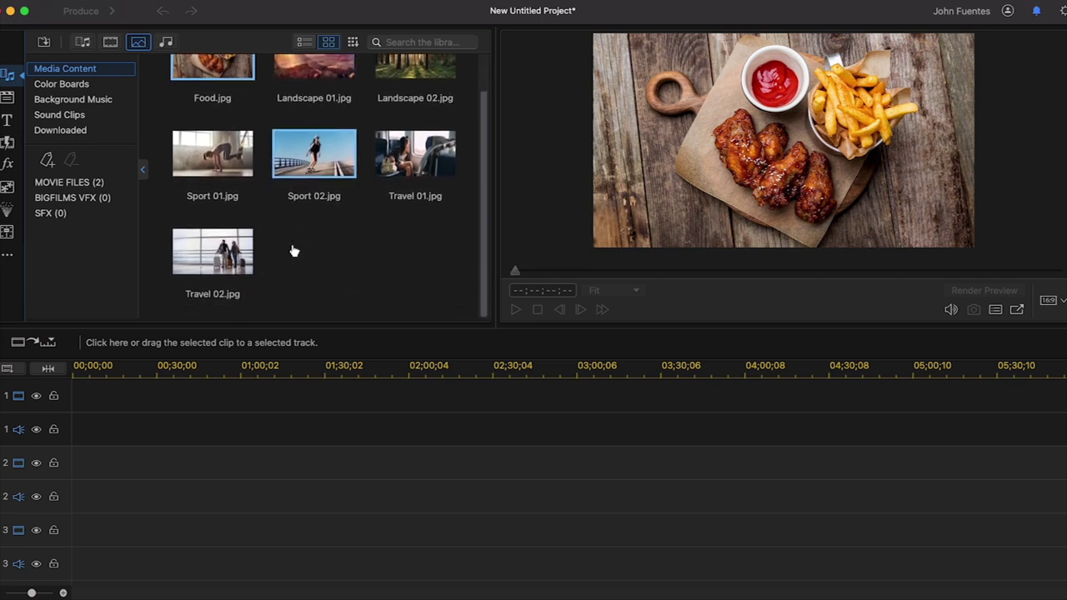
pyautogui.scroll(1, 292, 248)
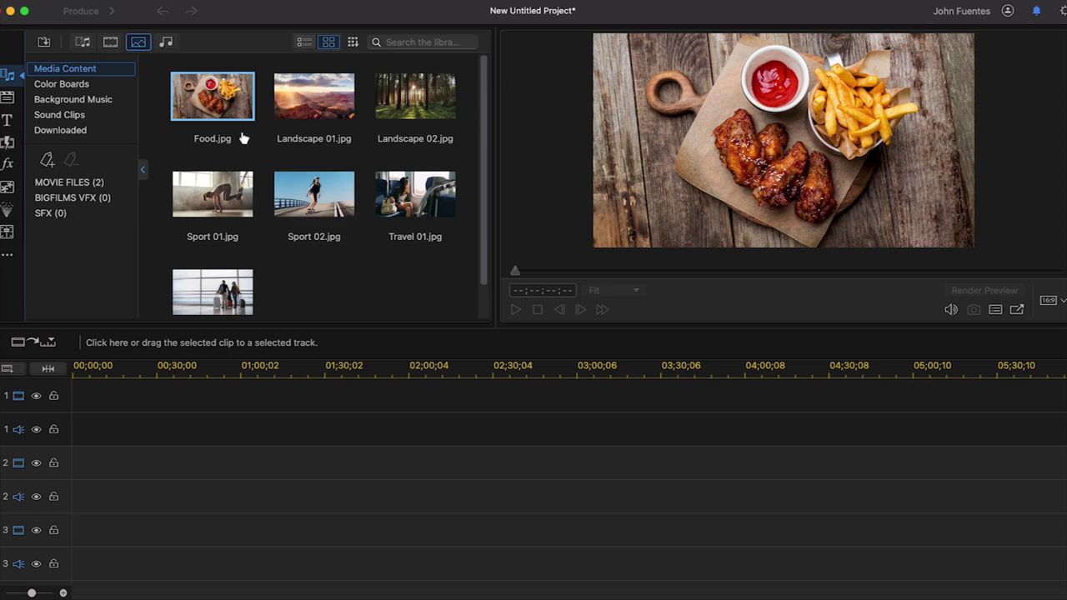
pyautogui.click(167, 44)
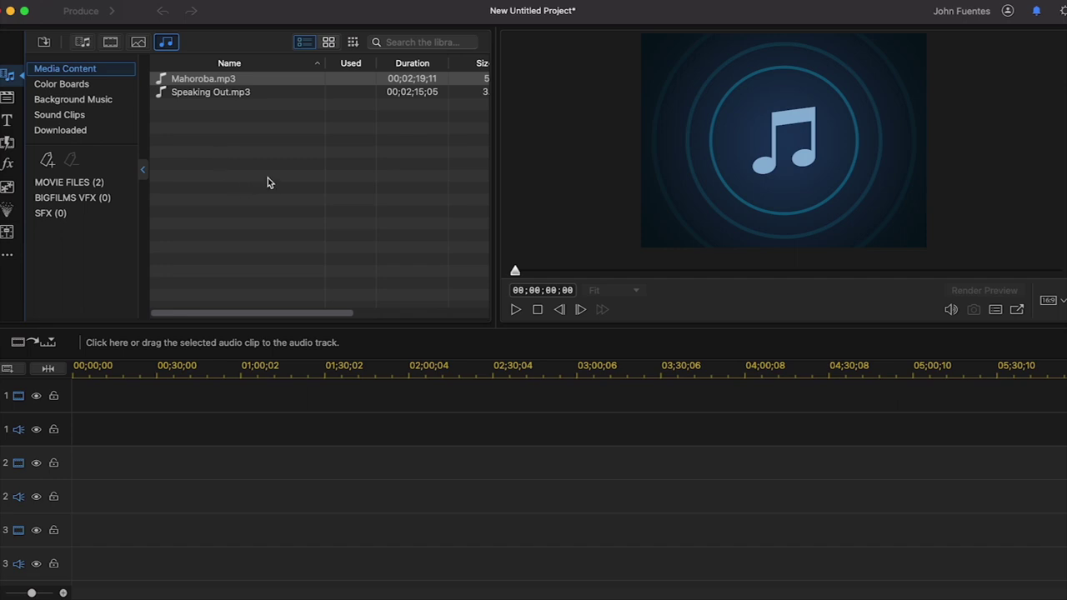
pyautogui.click(111, 45)
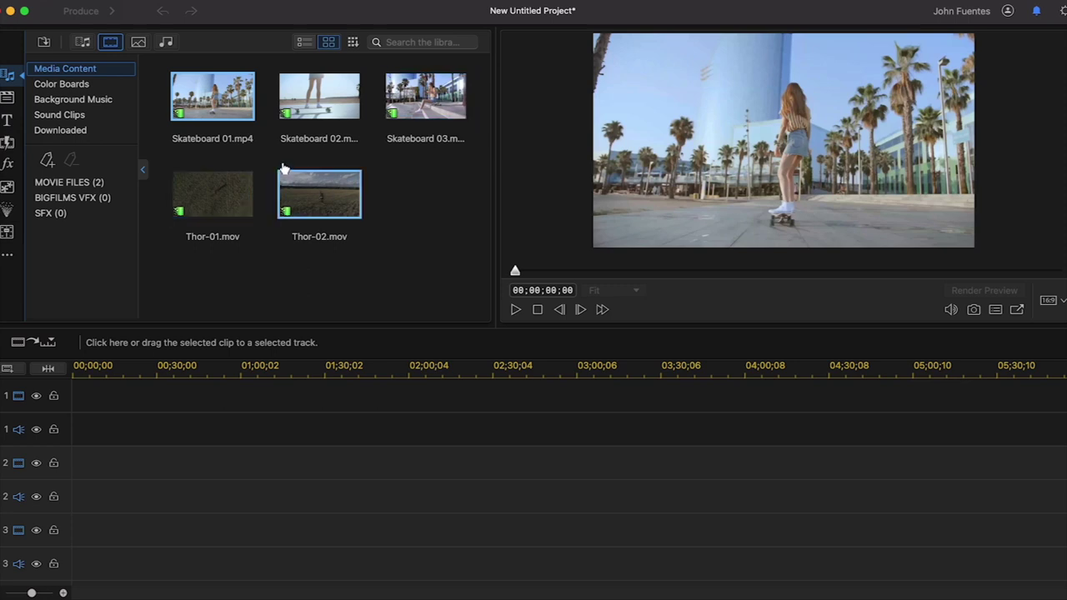
pyautogui.click(86, 189)
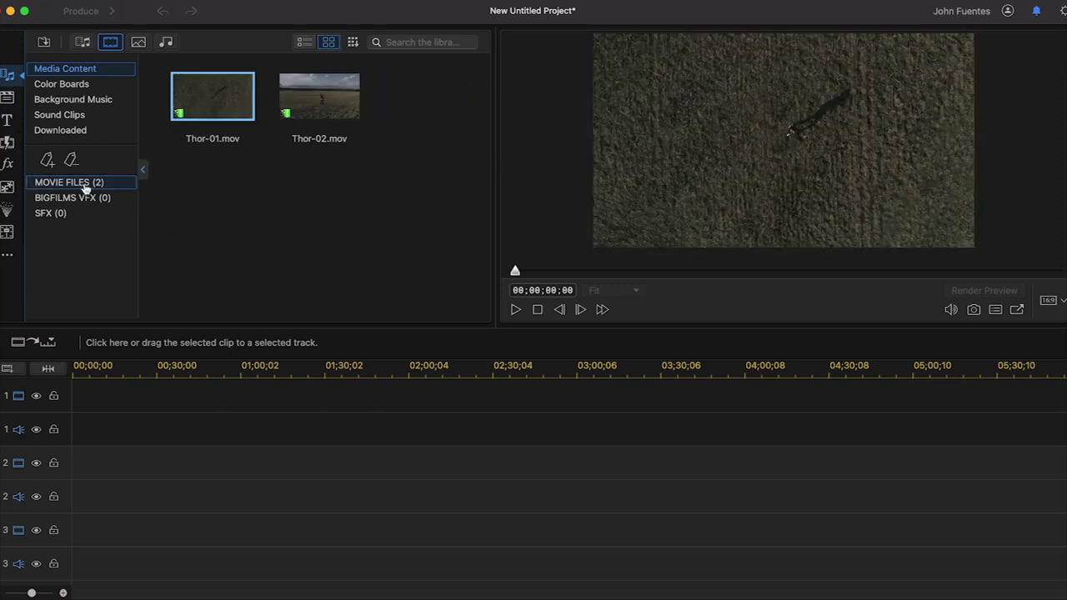
# Scrub through Thor-01, preview Thor-02, then open the empty BIGFILMS VFX collection
pyautogui.moveTo(516, 275); pyautogui.dragTo(733, 270)
pyautogui.moveTo(797, 283); pyautogui.dragTo(524, 253)
pyautogui.click(310, 105)
pyautogui.click(238, 108)
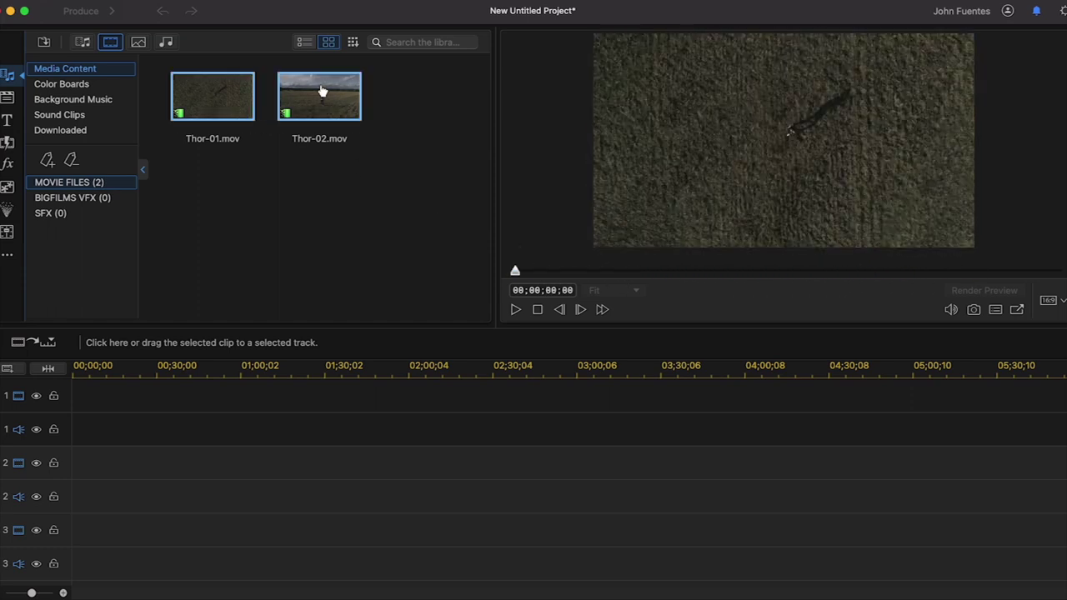
pyautogui.click(333, 100)
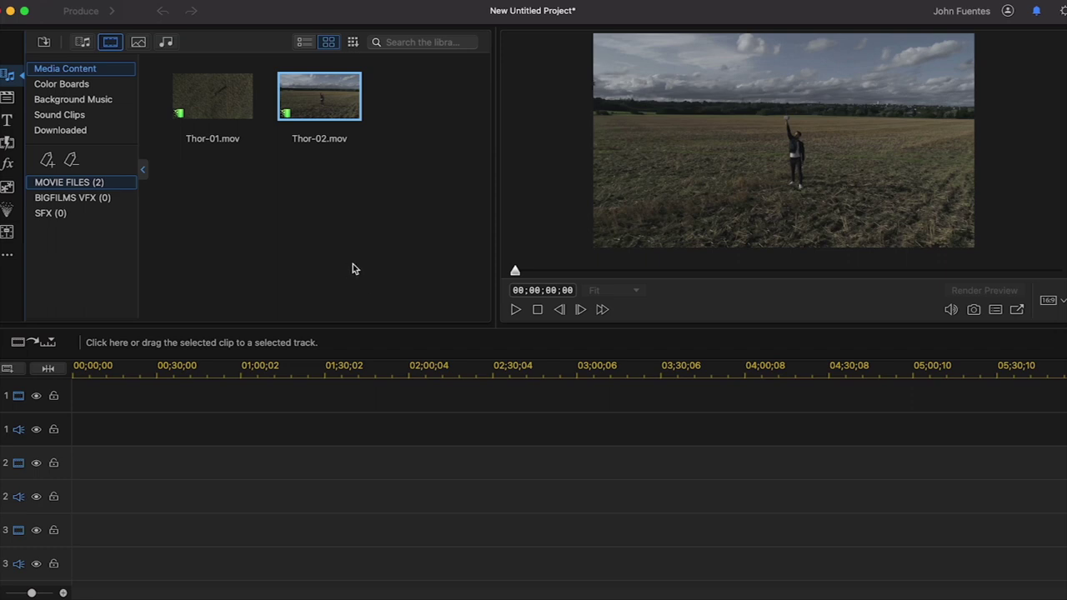
pyautogui.click(87, 200)
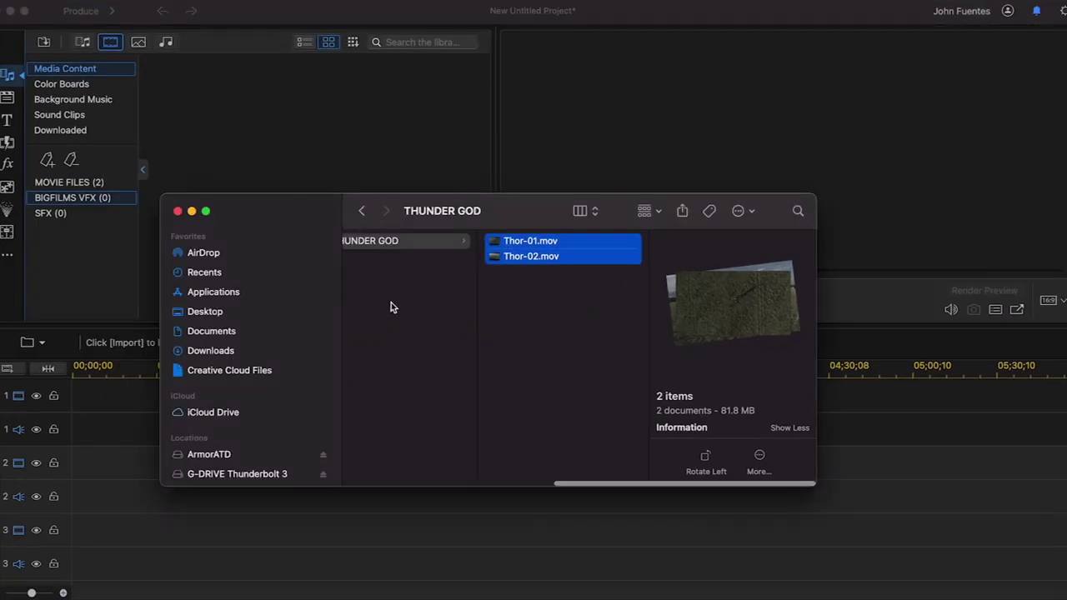
# In Finder, navigate VFX FILES (PNG) > BLOCK BUSTER STARTER PACK > EFFECTS
pyautogui.hscroll(-5, 391, 307)
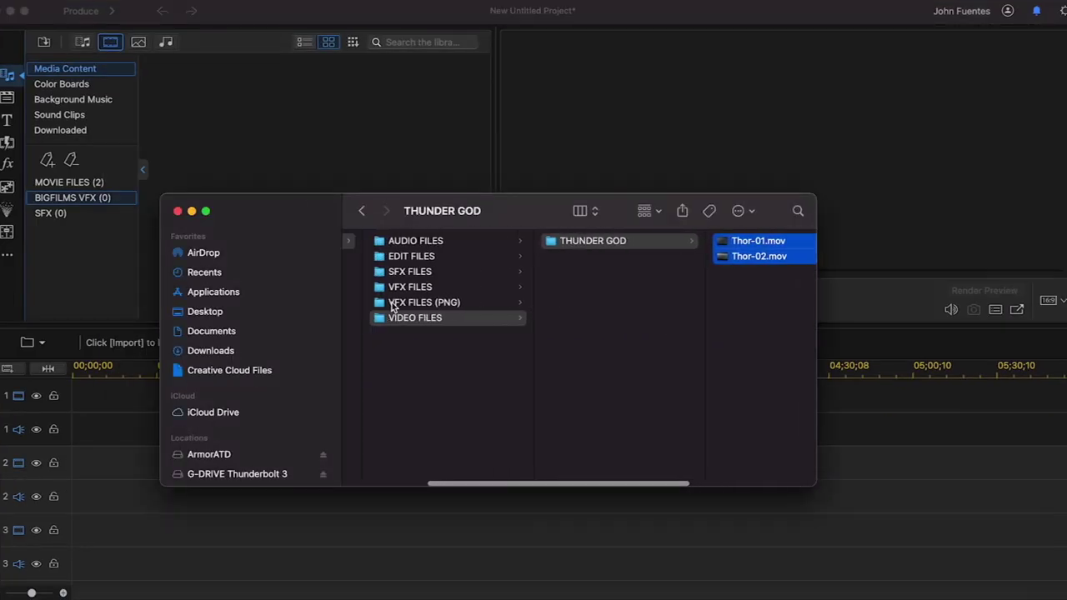
pyautogui.click(441, 305)
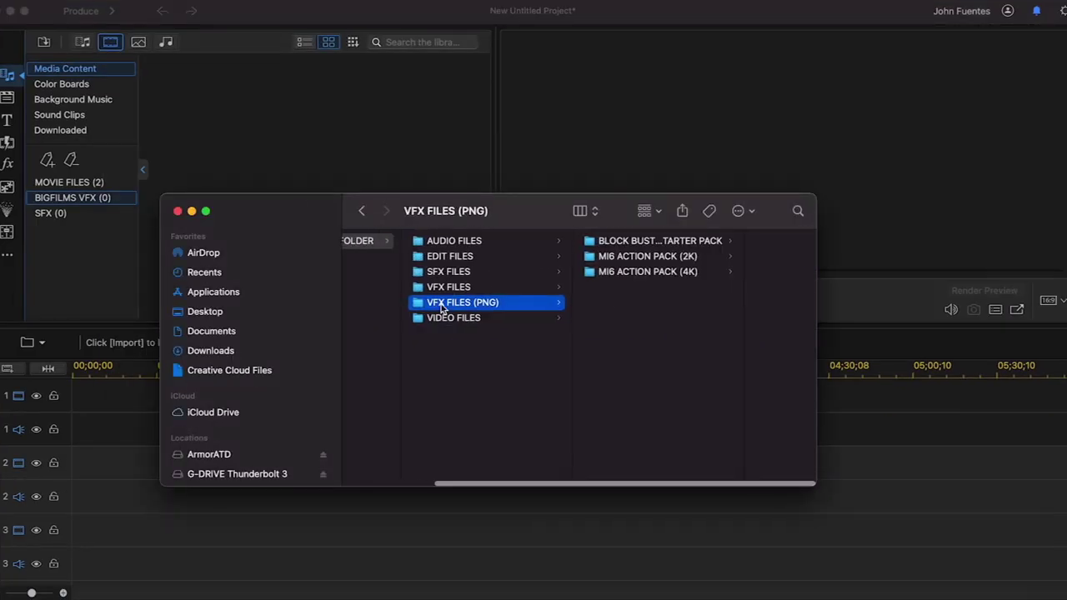
pyautogui.click(617, 242)
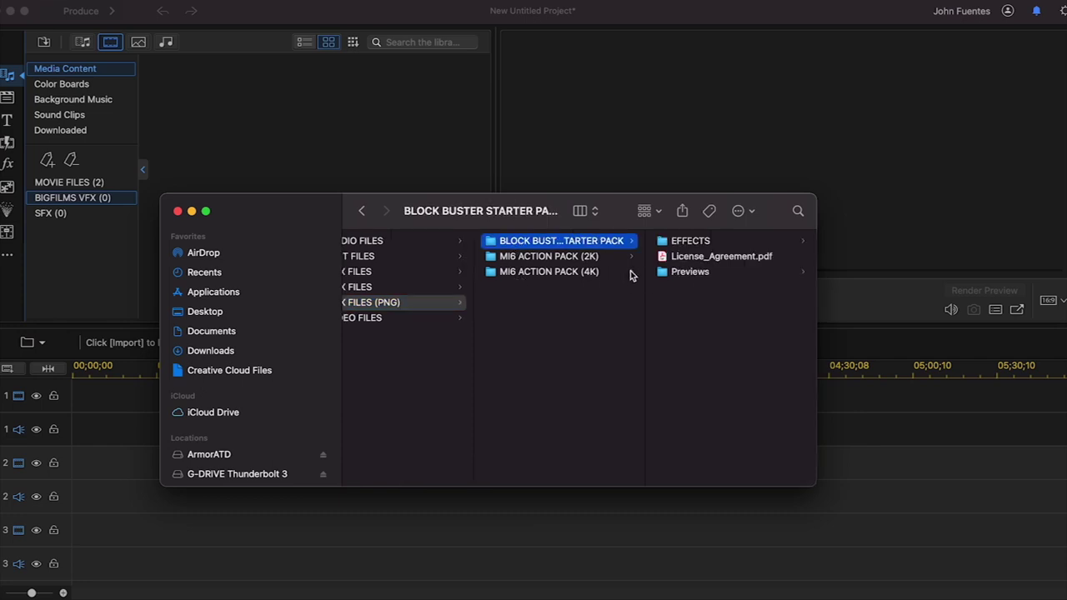
pyautogui.moveTo(643, 271); pyautogui.dragTo(685, 275)
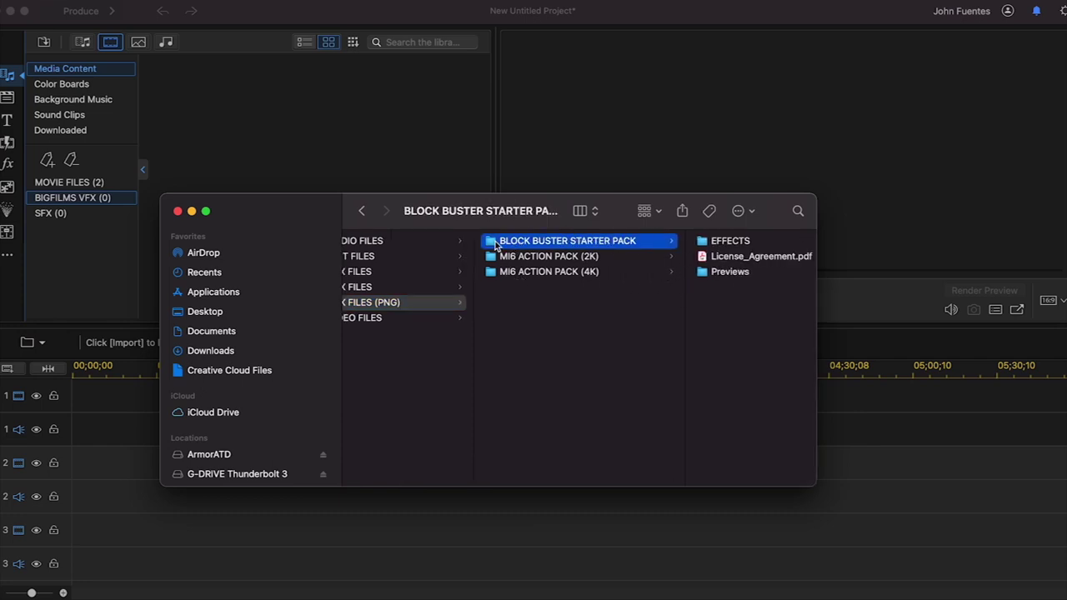
pyautogui.hscroll(2, 495, 244)
pyautogui.click(686, 242)
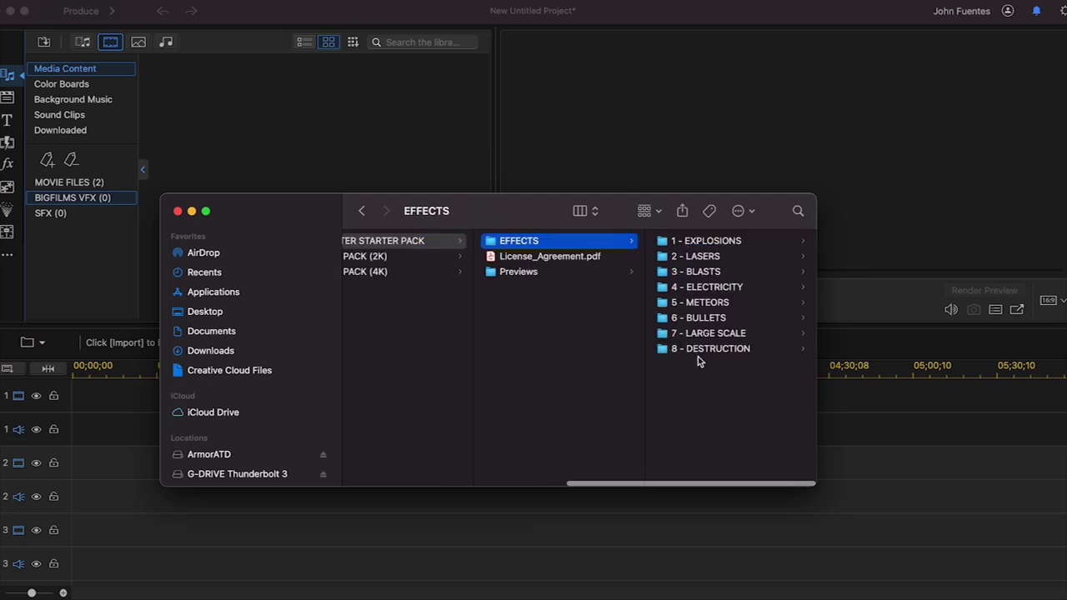
pyautogui.moveTo(701, 222); pyautogui.dragTo(585, 162)
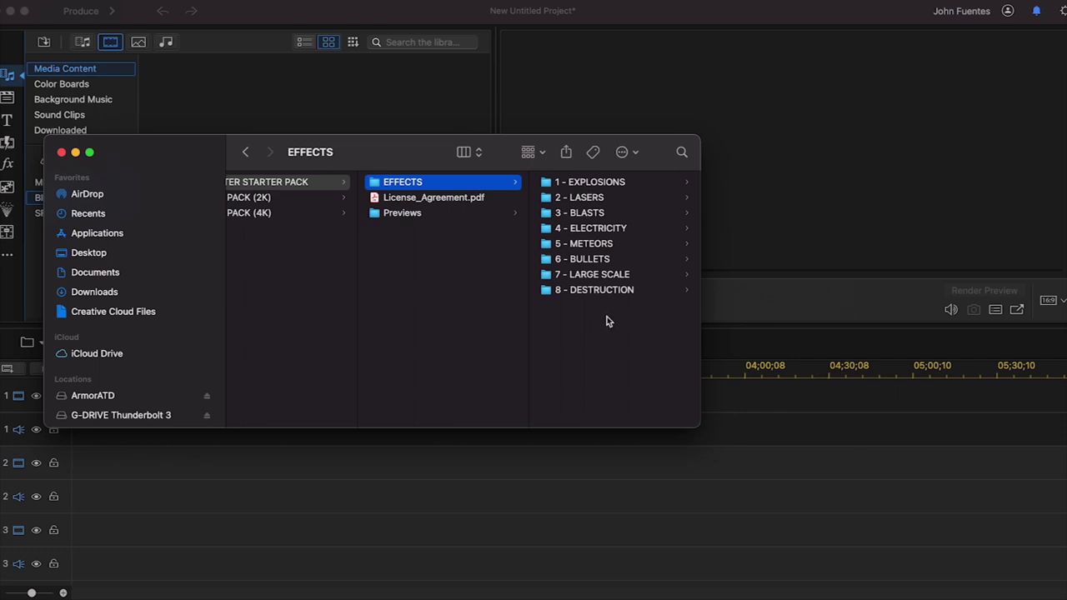
pyautogui.hscroll(-2, 588, 192)
pyautogui.hscroll(2, 583, 217)
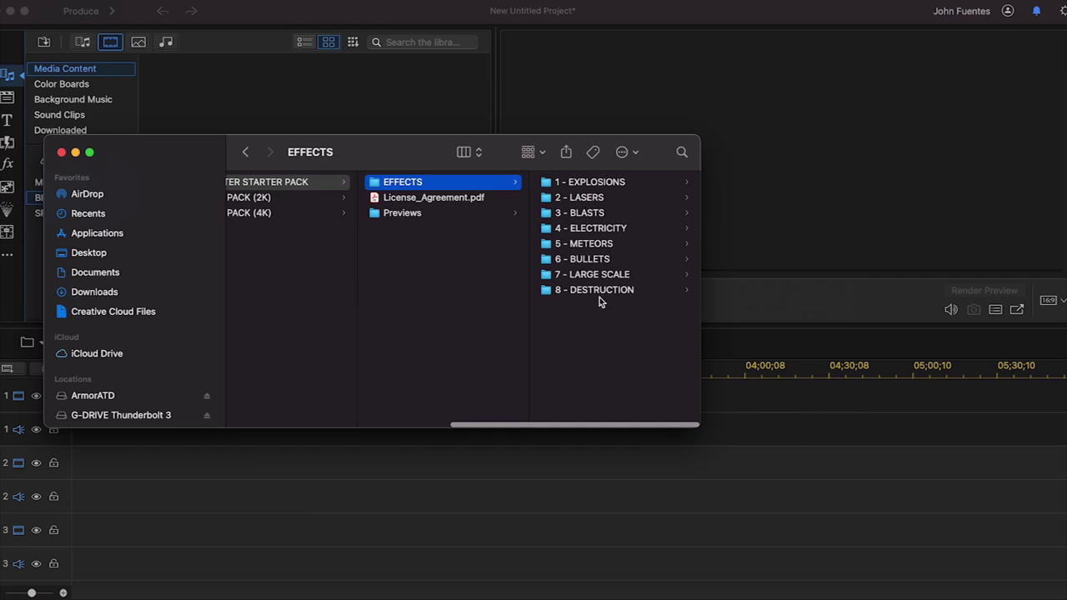
# Open 4 - ELECTRICITY, Quick Look 01 - Electricity.mov and select all 21 clips
pyautogui.click(597, 229)
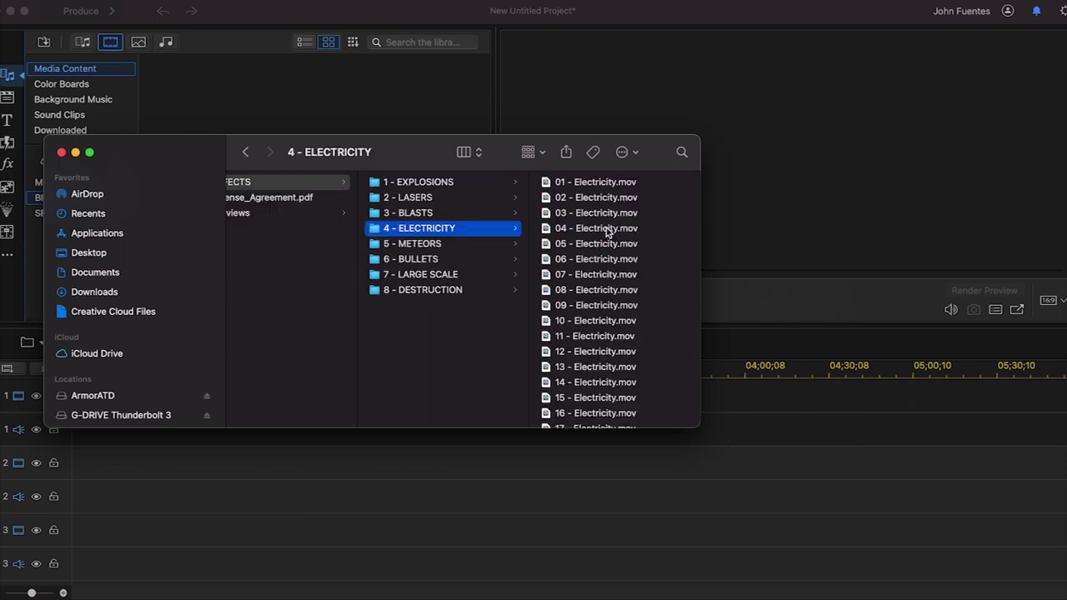
pyautogui.click(576, 184)
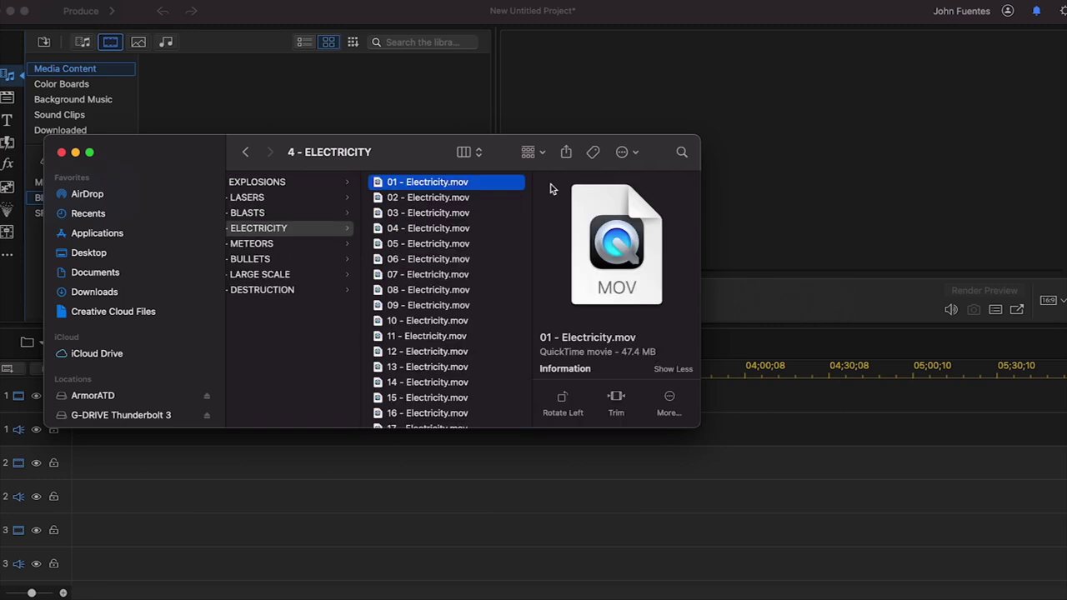
pyautogui.press('space')
pyautogui.press('space')
pyautogui.scroll(-3, 472, 204)
pyautogui.scroll(3, 472, 204)
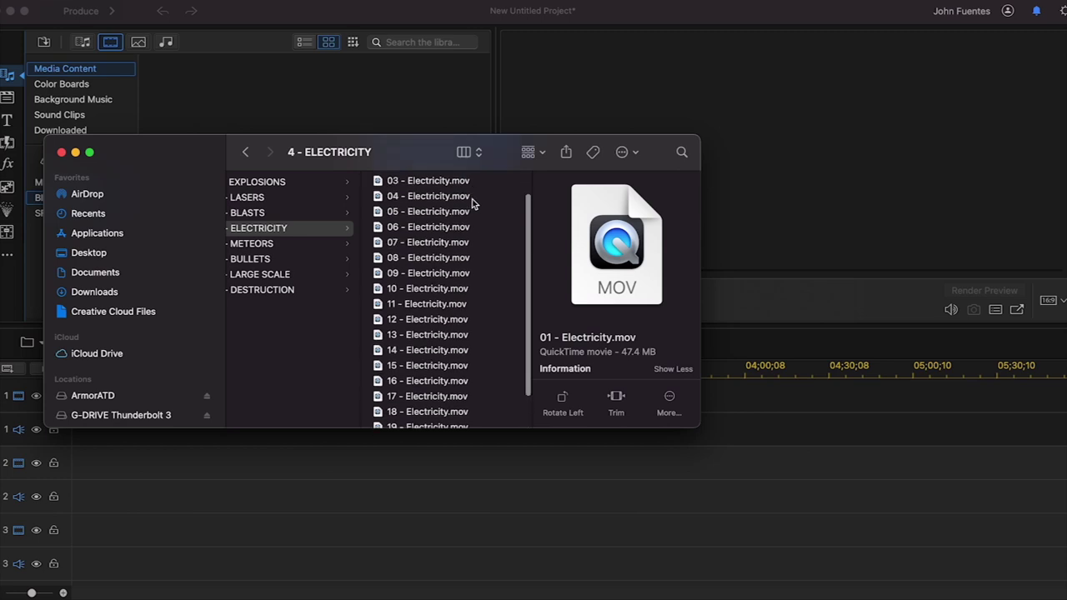
pyautogui.scroll(-3, 470, 202)
pyautogui.scroll(3, 470, 203)
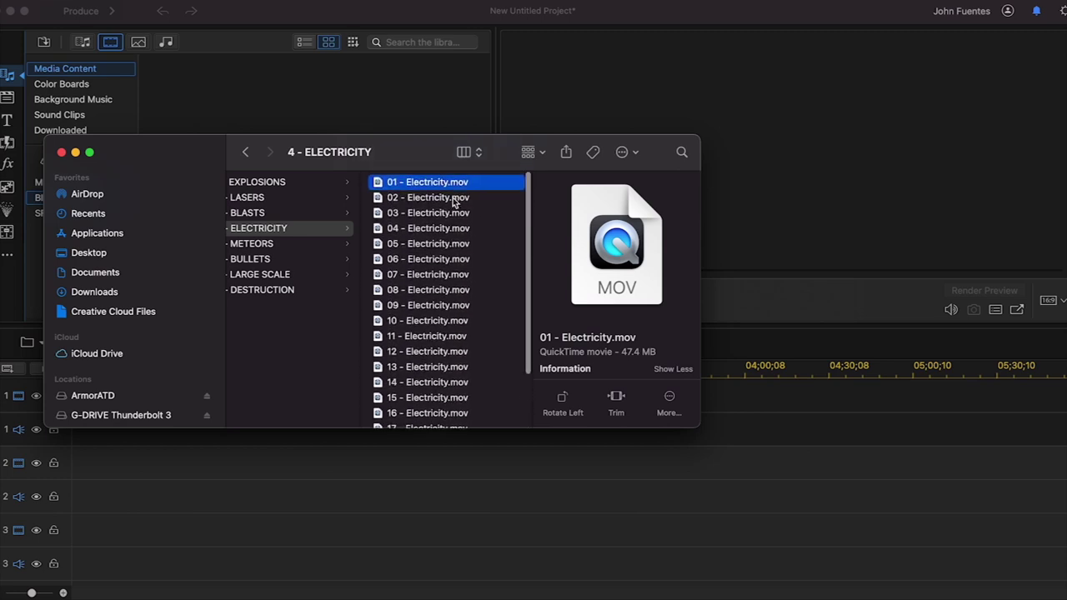
pyautogui.scroll(-3, 456, 203)
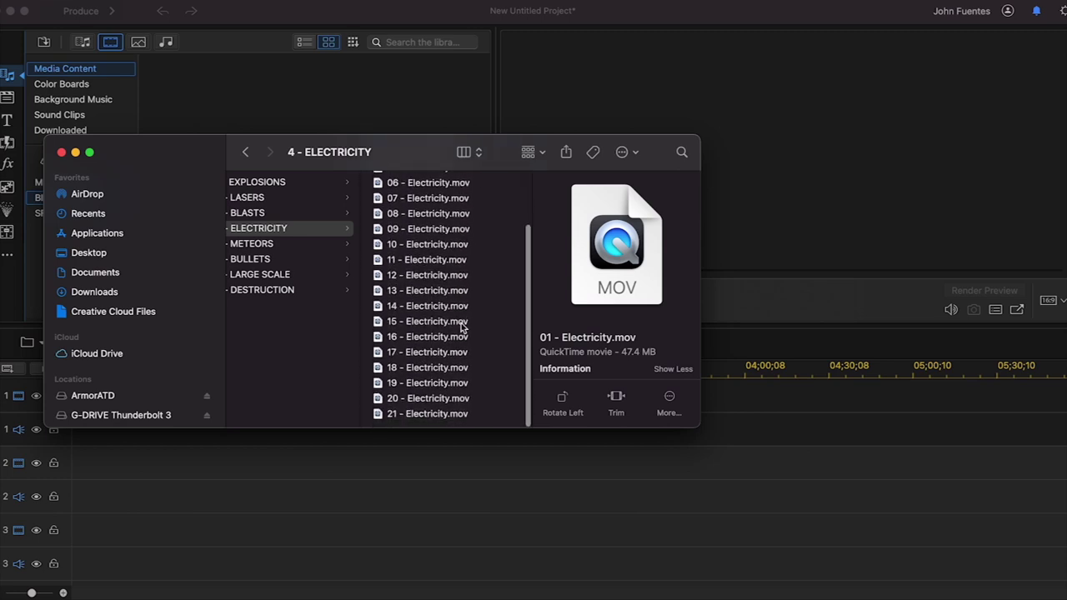
pyautogui.keyDown('shift'); pyautogui.click(442, 417); pyautogui.keyUp('shift')
# Drag the 21 Electricity clips into BIGFILMS VFX and hide the Finder window
pyautogui.moveTo(399, 152); pyautogui.dragTo(662, 244)
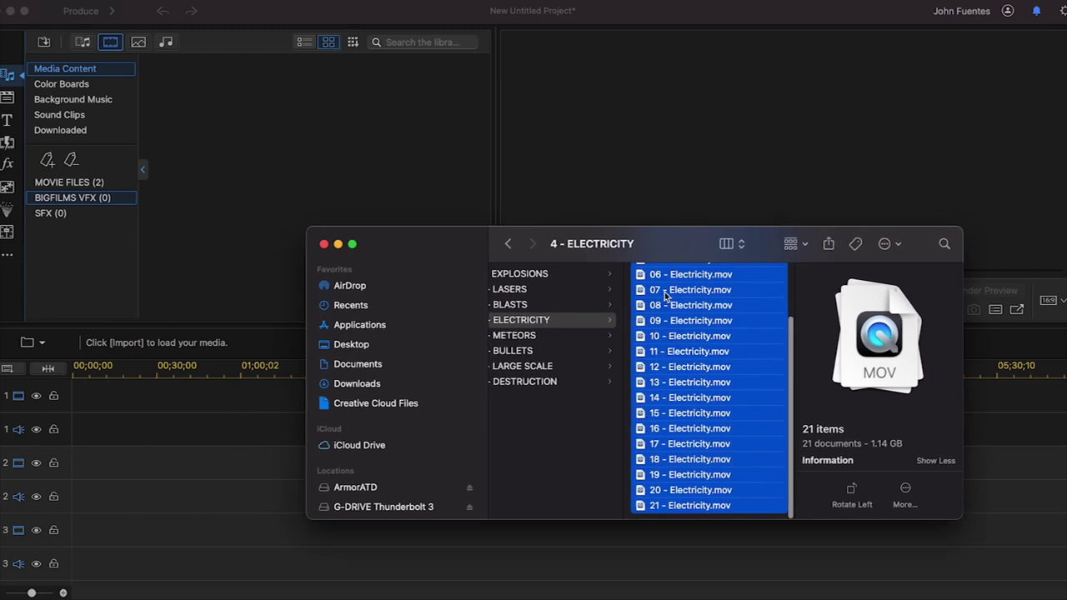
pyautogui.moveTo(666, 293); pyautogui.dragTo(284, 137)
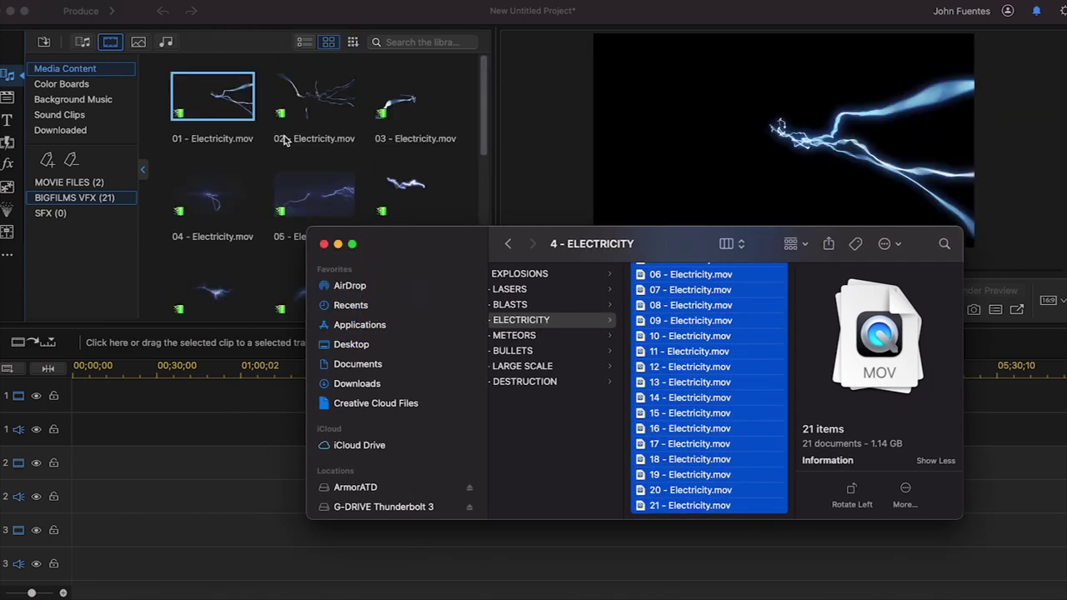
pyautogui.click(337, 246)
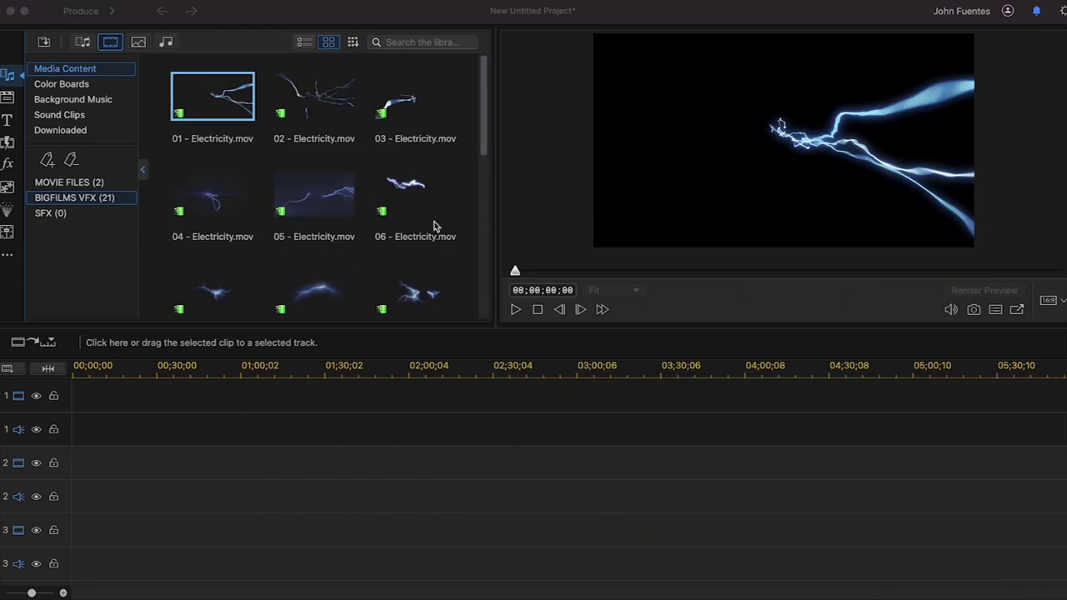
pyautogui.moveTo(485, 140); pyautogui.dragTo(485, 145)
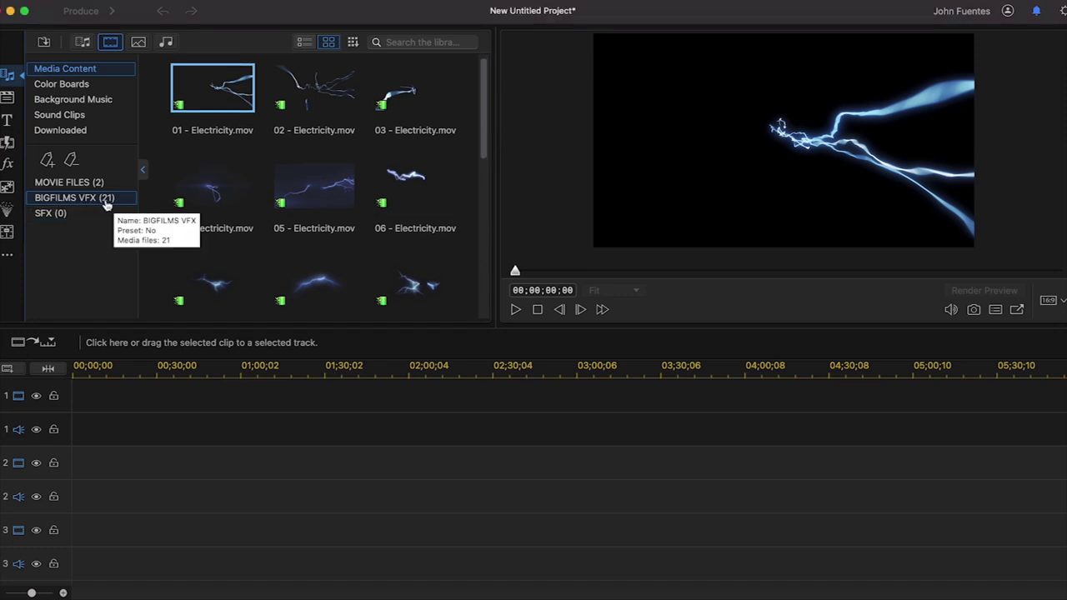
pyautogui.scroll(-10, 447, 250)
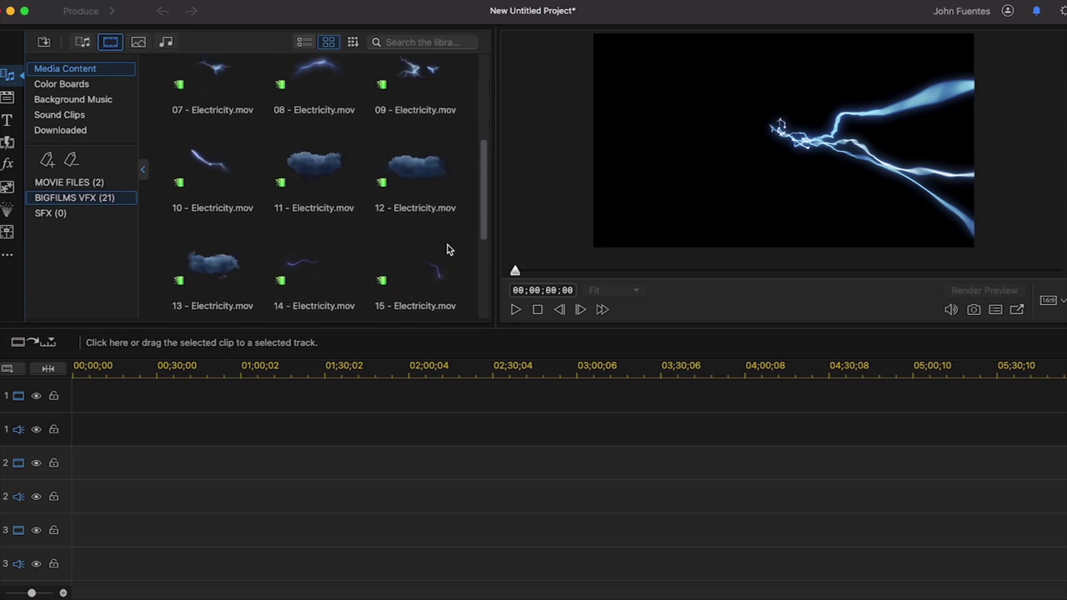
pyautogui.scroll(10, 446, 250)
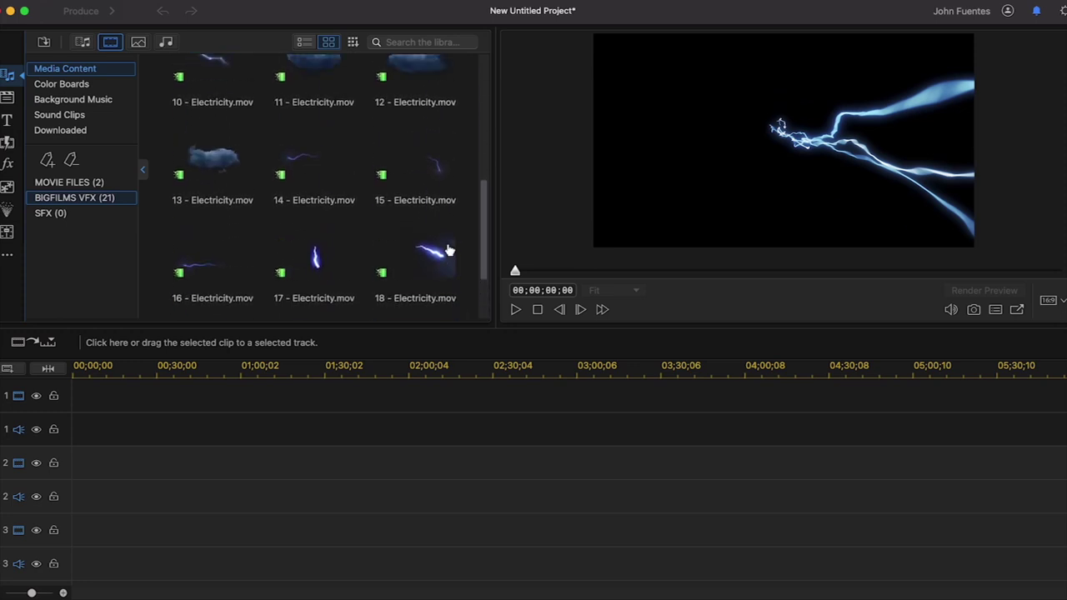
pyautogui.scroll(2, 447, 250)
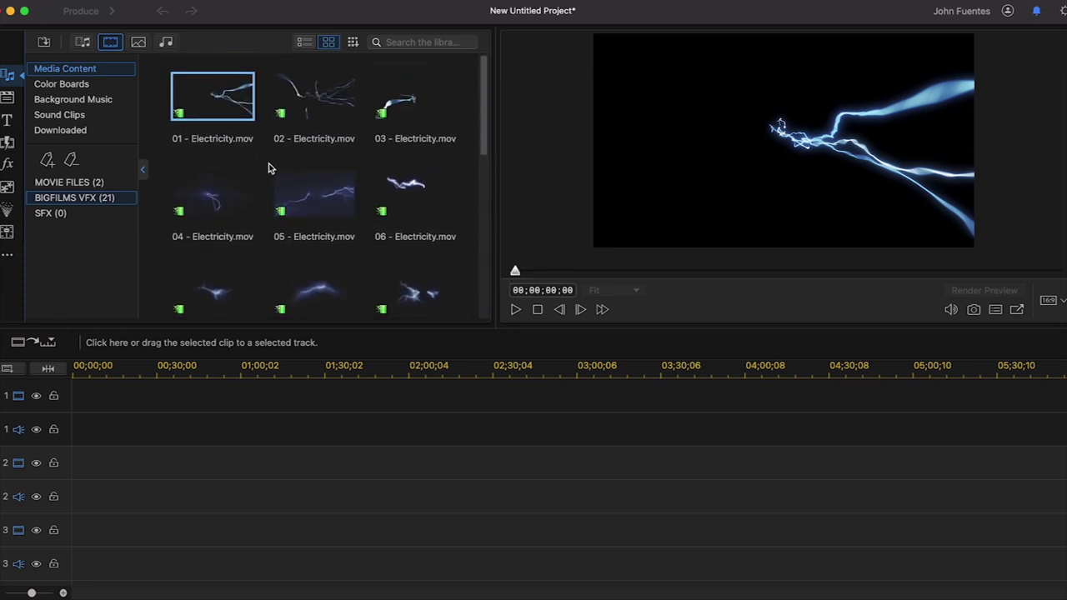
# Show all media types and browse the full library, checking 03 and 08 Electricity.mov and Landscape 01.jpg
pyautogui.click(84, 48)
pyautogui.click(86, 70)
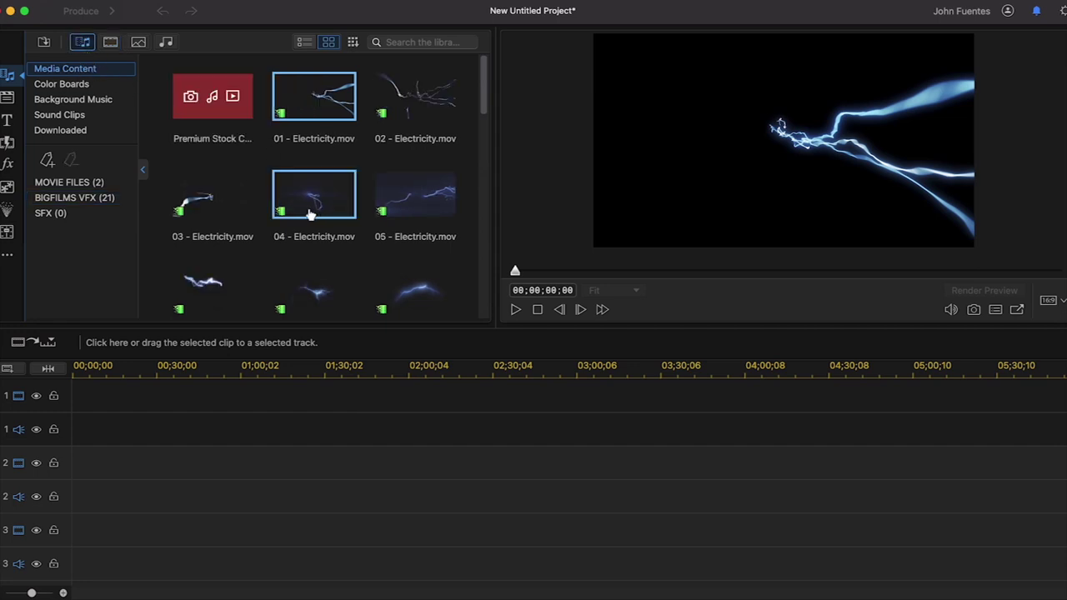
pyautogui.scroll(-3, 310, 217)
pyautogui.click(225, 111)
pyautogui.click(400, 236)
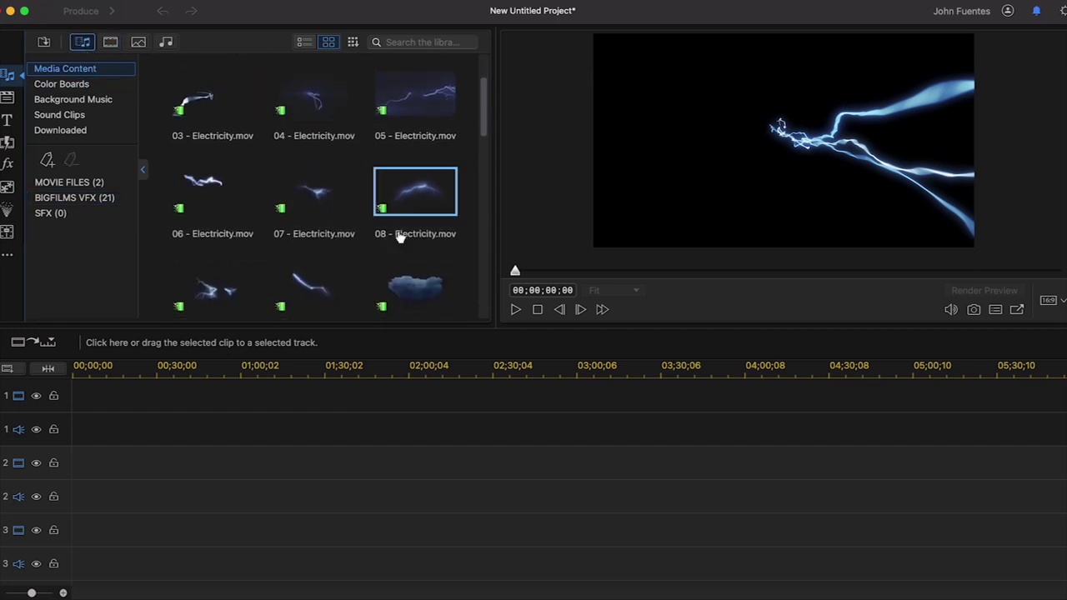
pyautogui.scroll(-4, 403, 218)
pyautogui.scroll(-8, 403, 217)
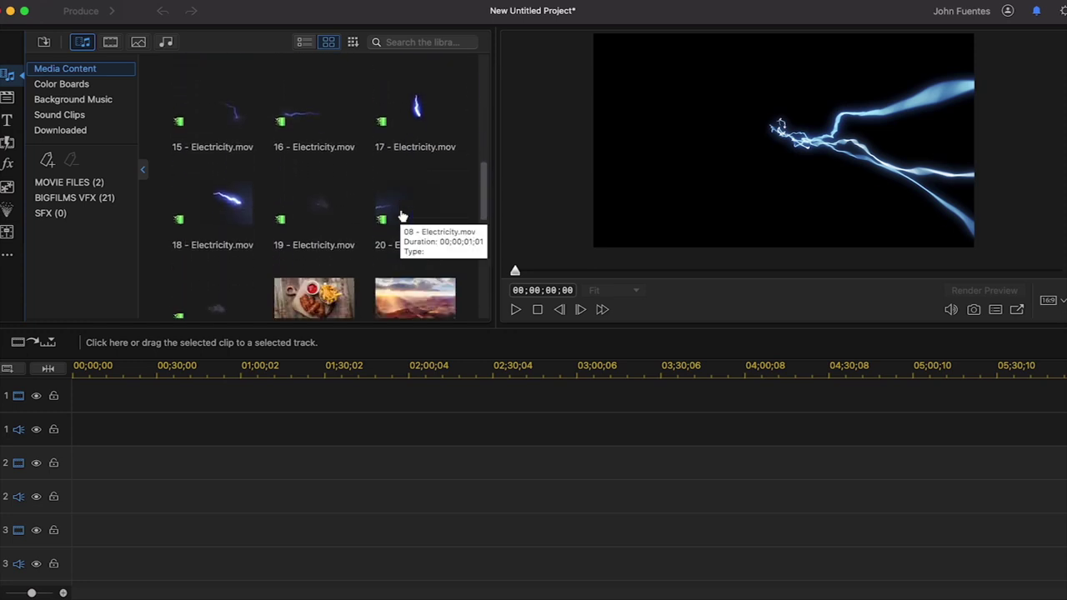
pyautogui.click(402, 216)
pyautogui.scroll(-4, 403, 216)
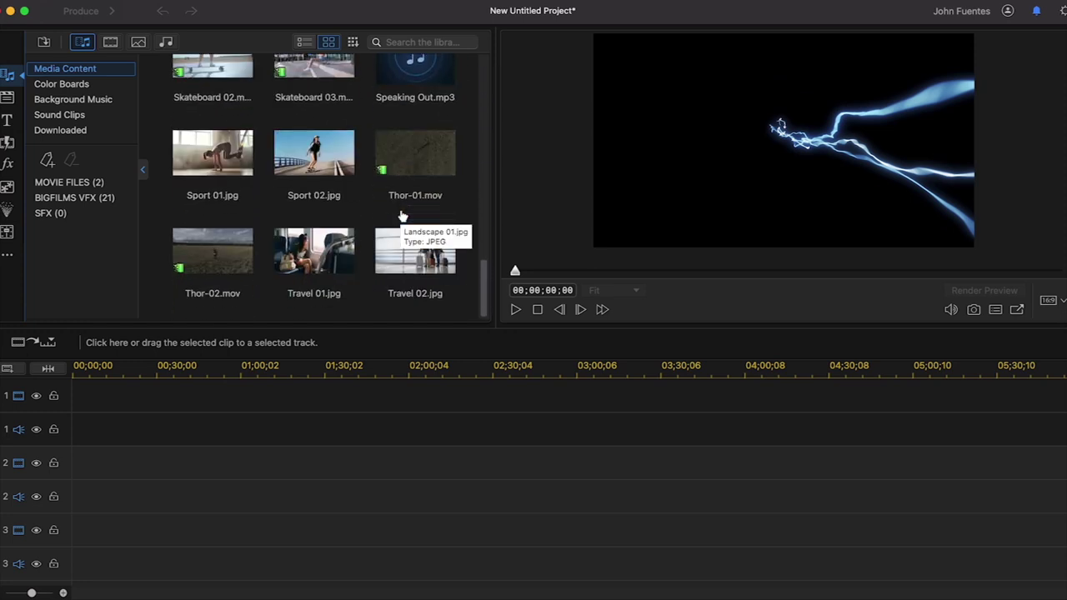
pyautogui.scroll(18, 372, 211)
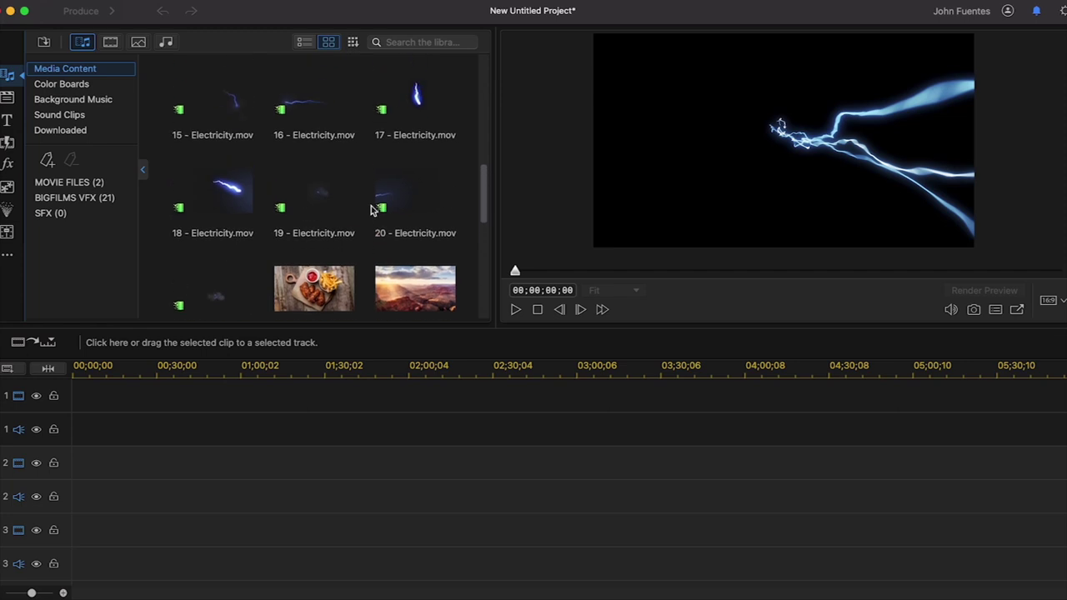
pyautogui.scroll(5, 372, 210)
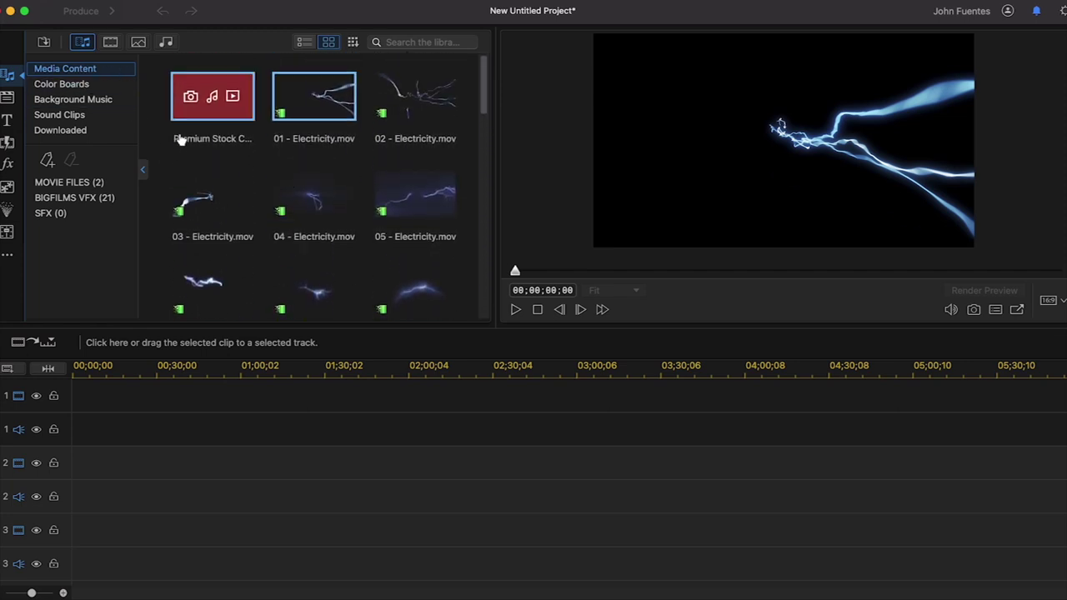
# Filter to video only, then review MOVIE FILES and BIGFILMS VFX (21)
pyautogui.click(110, 42)
pyautogui.scroll(-3, 303, 242)
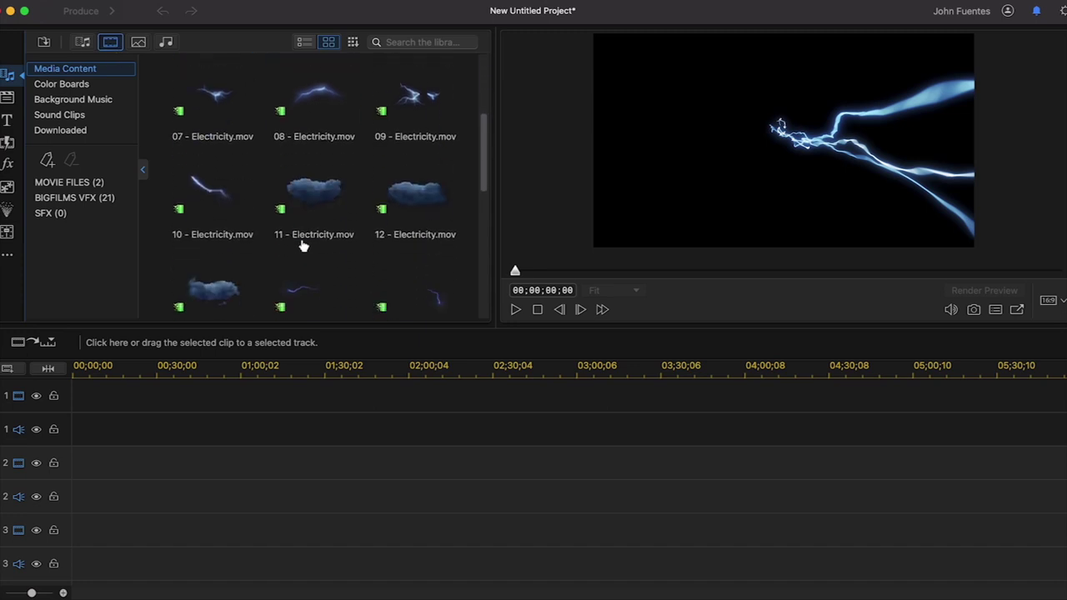
pyautogui.scroll(-6, 303, 247)
pyautogui.scroll(10, 187, 175)
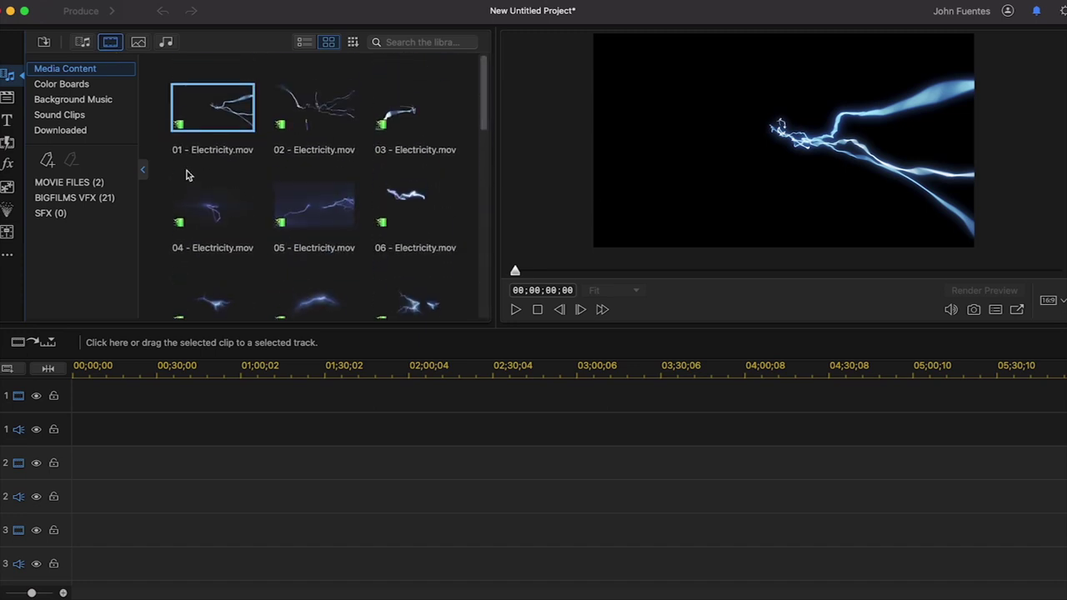
pyautogui.scroll(-10, 379, 216)
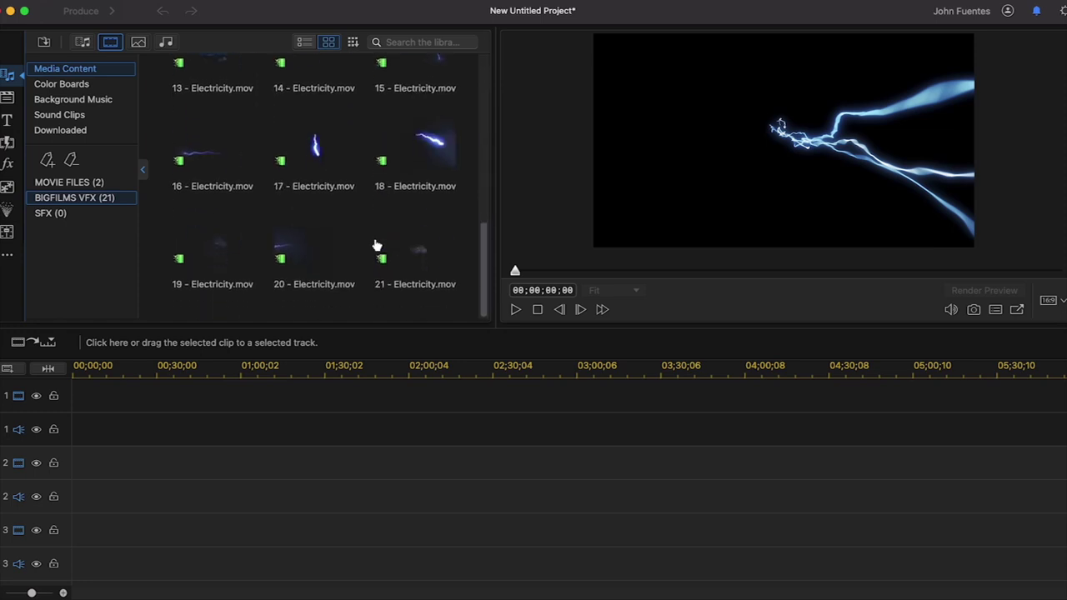
pyautogui.scroll(10, 376, 241)
pyautogui.click(67, 182)
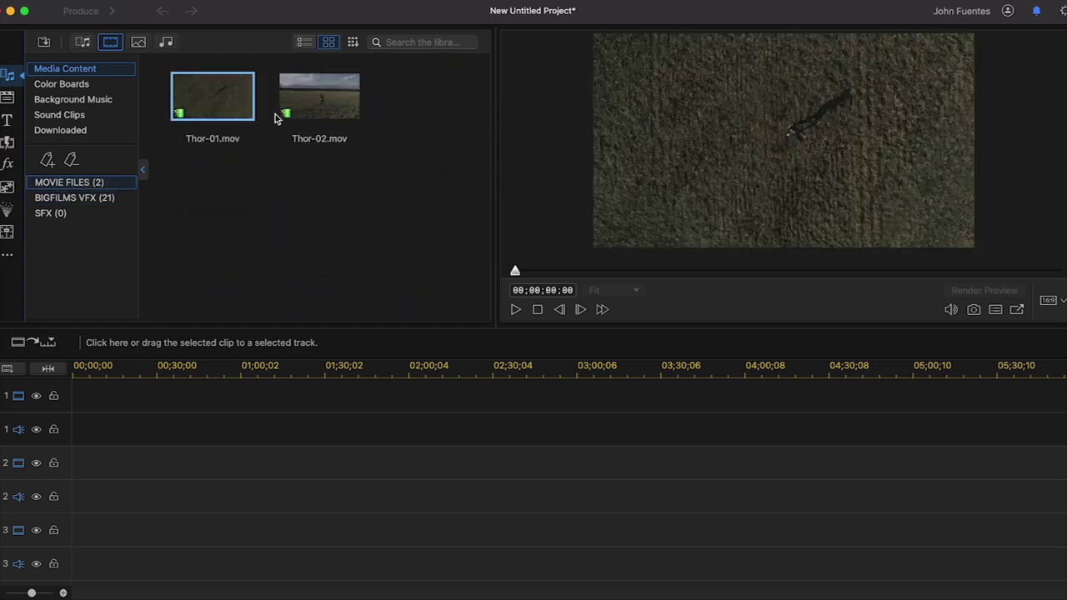
pyautogui.click(83, 199)
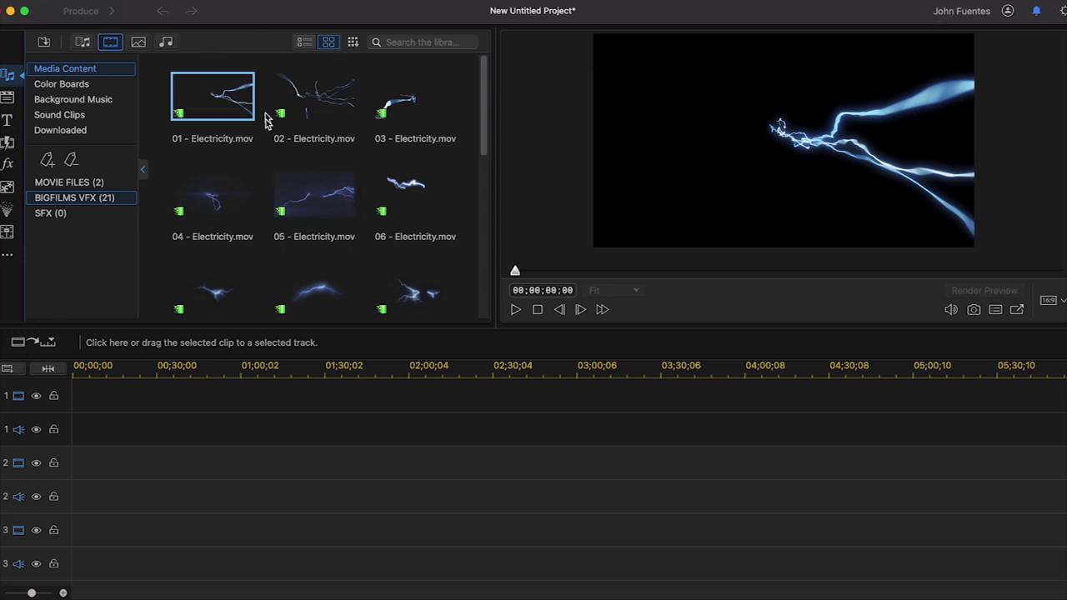
# Use Save Project As to store THUNDER GOD in BIGFILMS > BIGFILMS MASTER FOLDER > EDIT FILES > POWERDIRECTOR
pyautogui.click(84, 1)
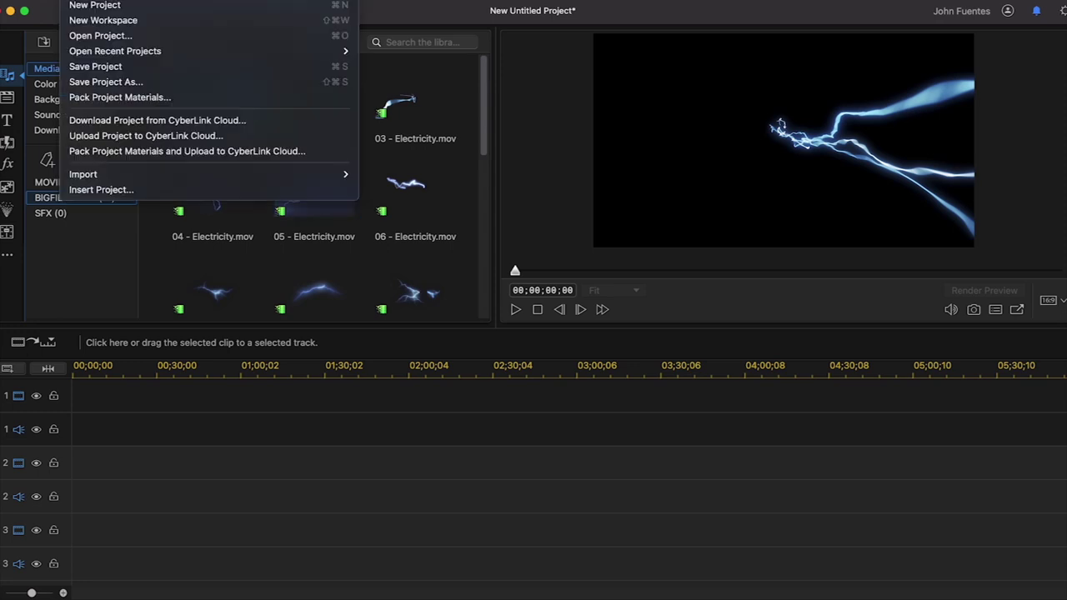
pyautogui.click(127, 82)
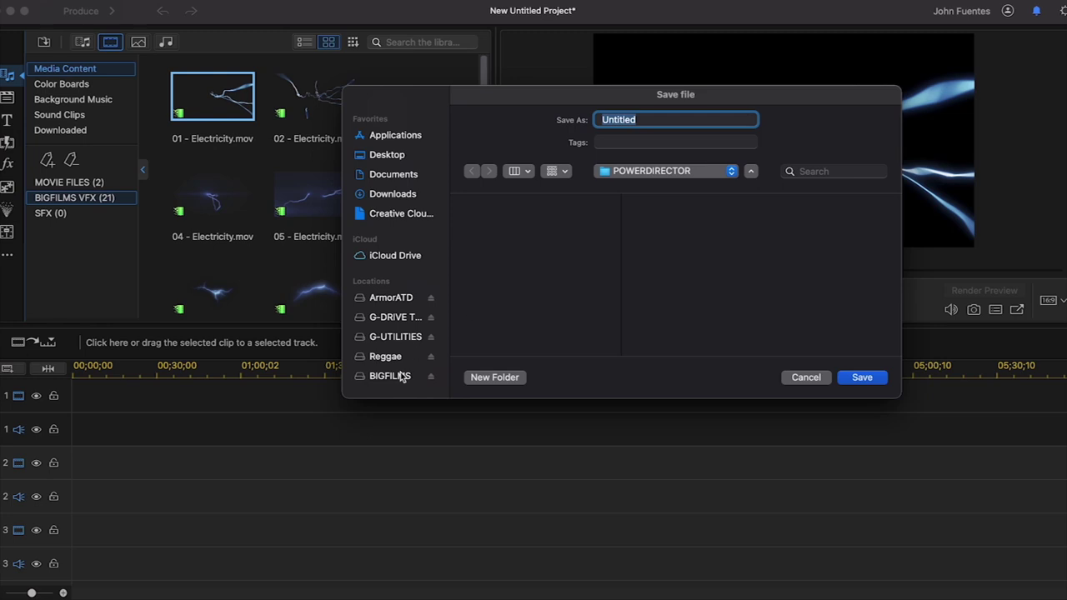
pyautogui.click(404, 378)
pyautogui.click(516, 251)
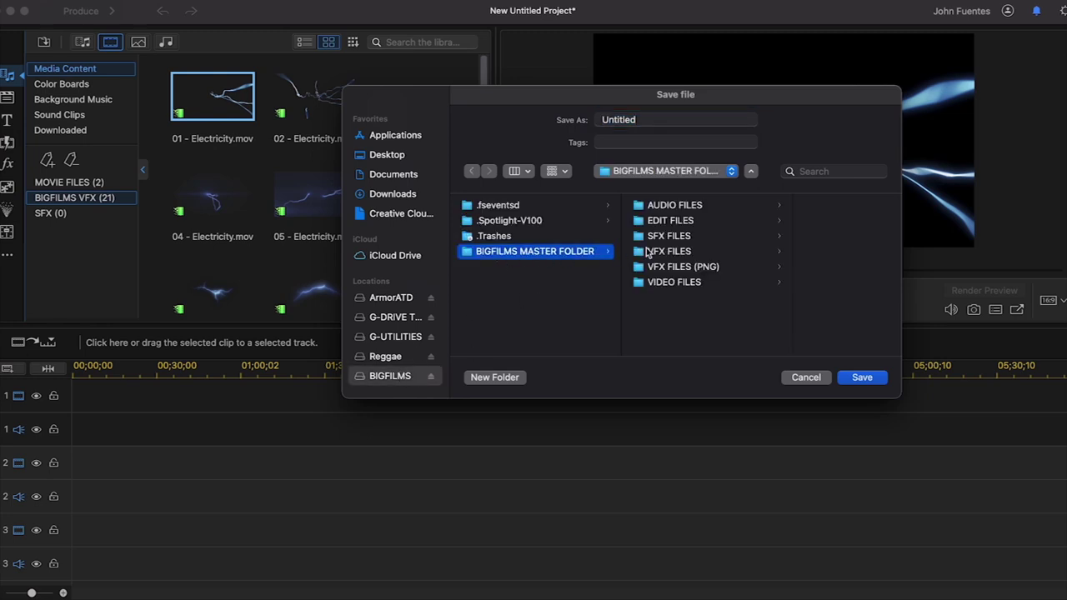
pyautogui.click(669, 222)
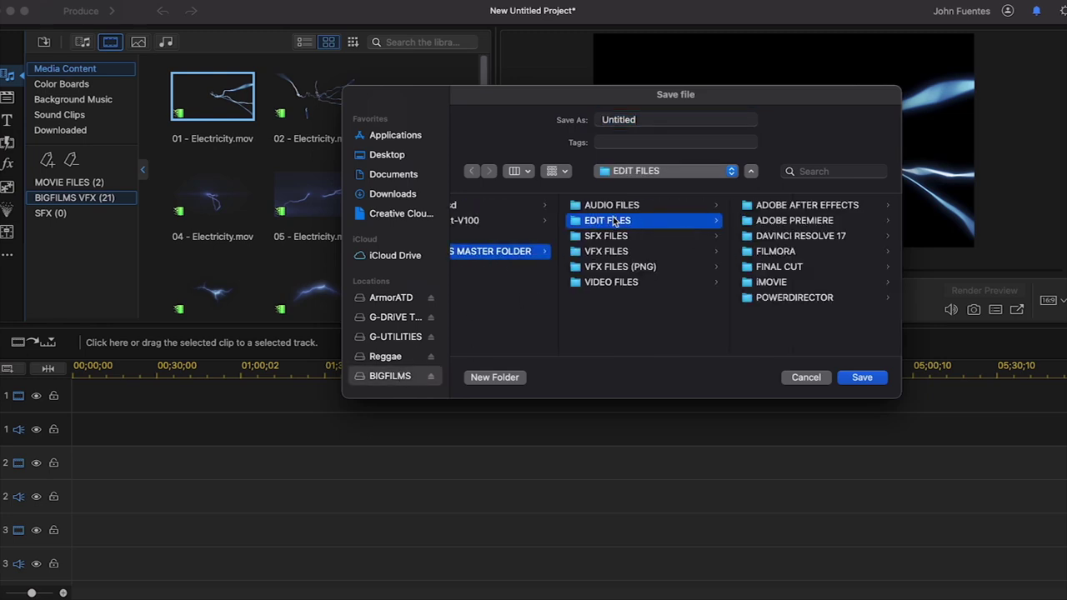
pyautogui.hscroll(-2, 761, 233)
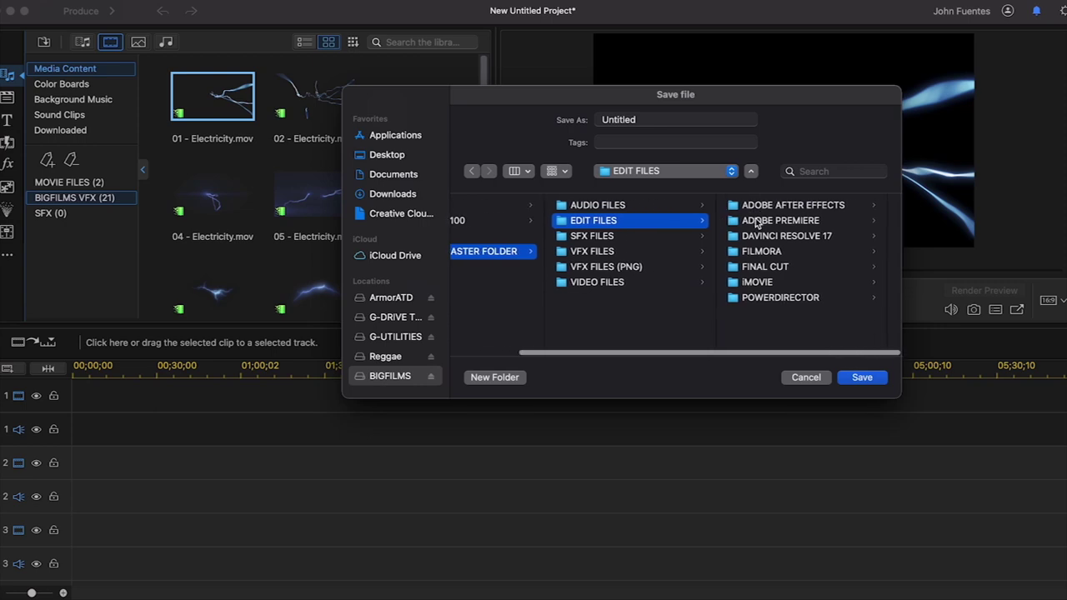
pyautogui.click(775, 299)
pyautogui.click(595, 120)
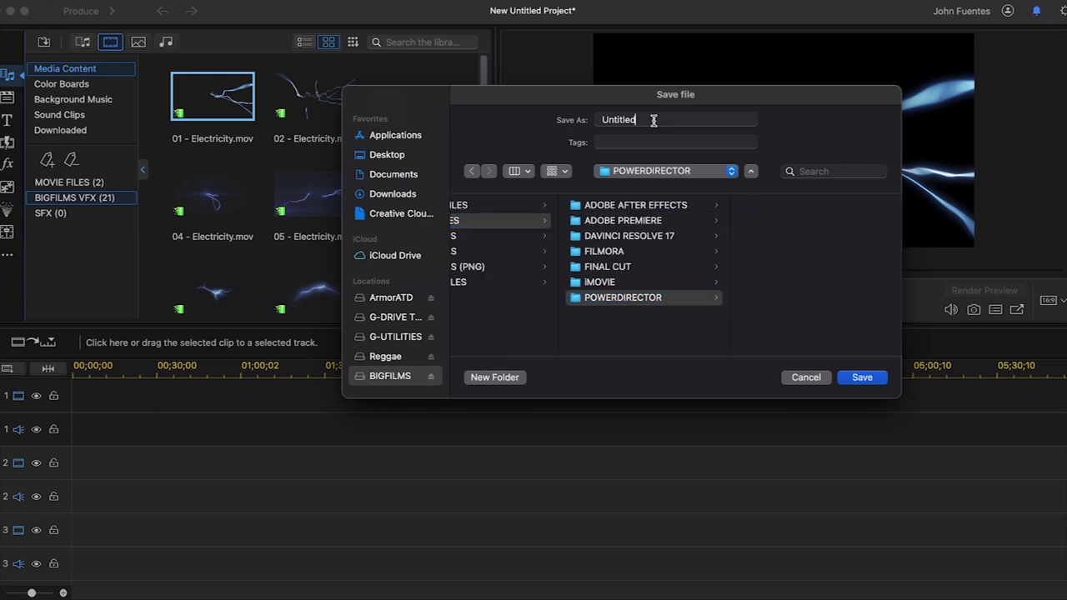
pyautogui.write('THUNDER GOD')
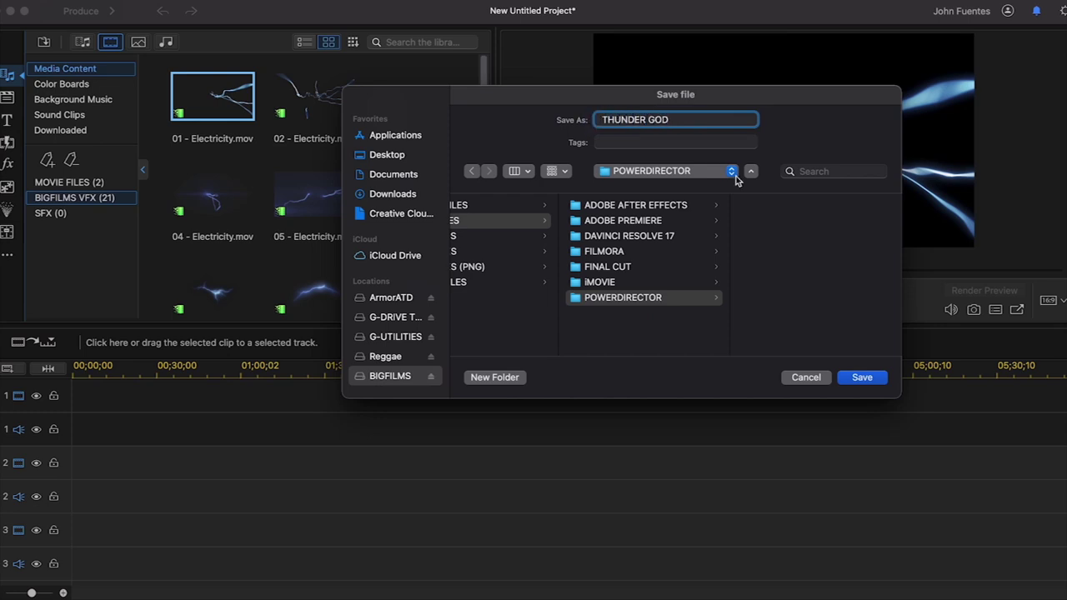
pyautogui.click(862, 377)
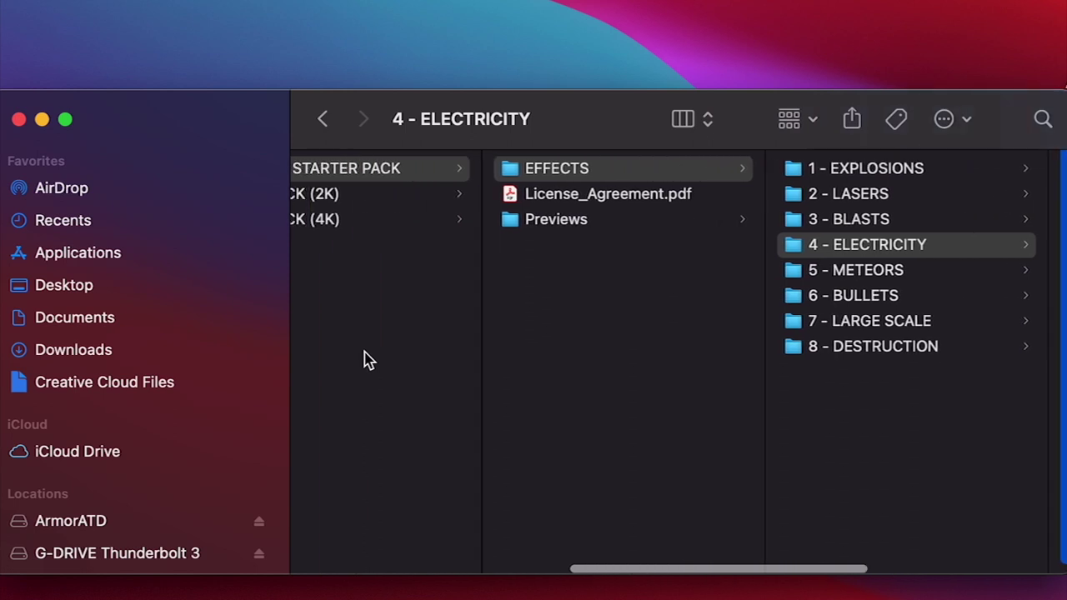
# Open THUNDER GOD.pds from EDIT FILES > POWERDIRECTOR in Finder to reopen the project
pyautogui.hscroll(-8, 364, 360)
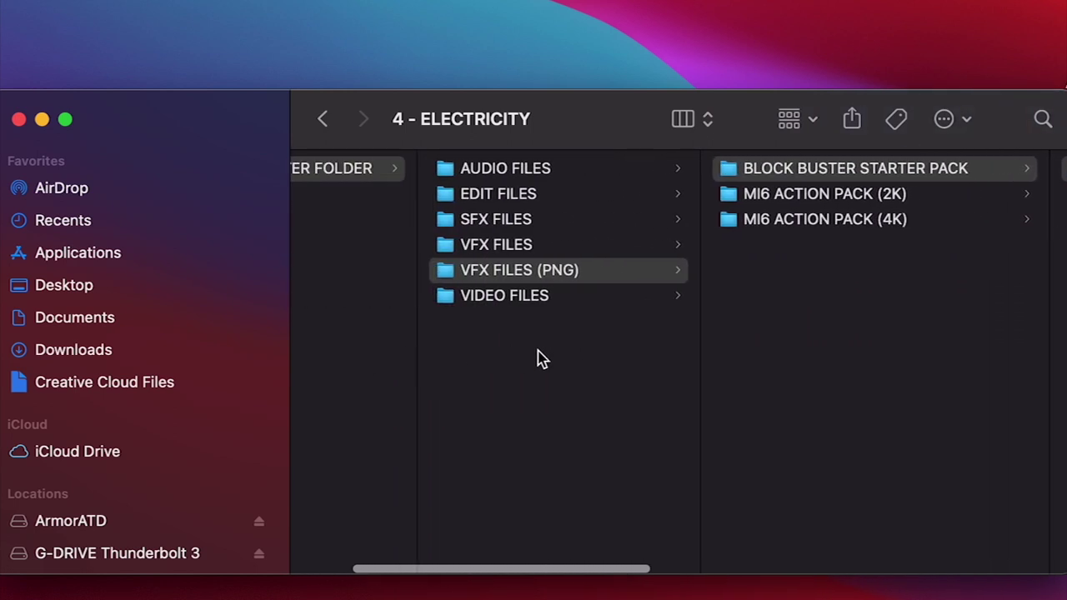
pyautogui.hscroll(-3, 534, 359)
pyautogui.hscroll(2, 542, 358)
pyautogui.click(547, 197)
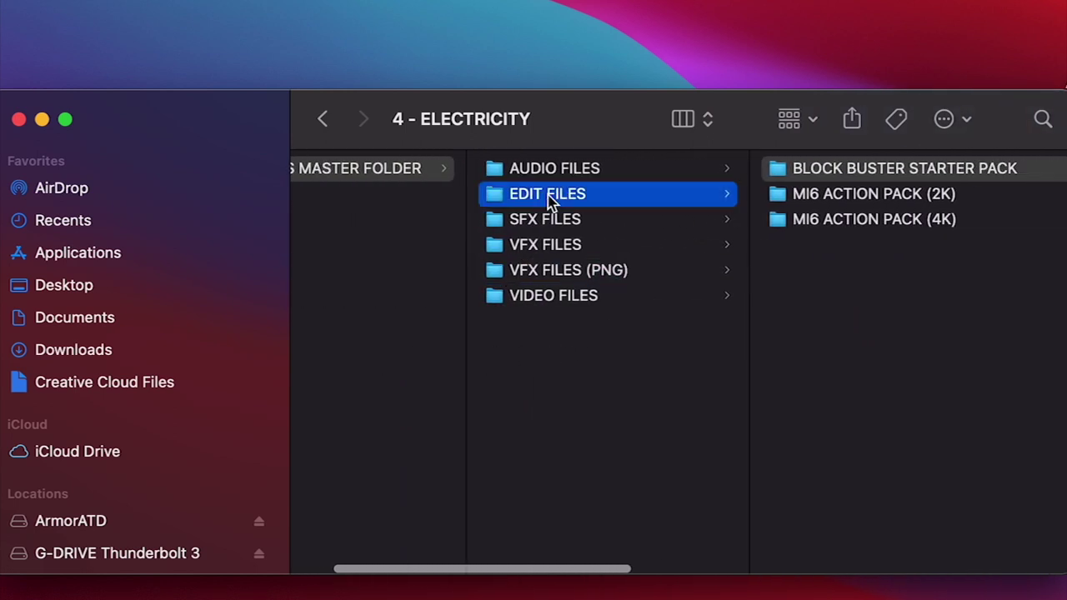
pyautogui.click(804, 323)
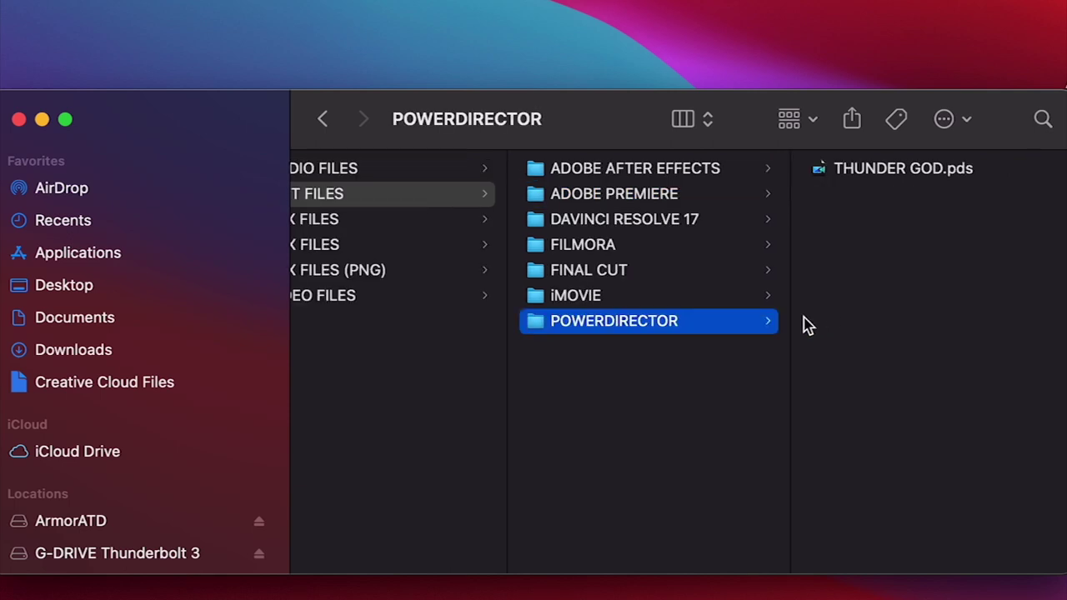
pyautogui.click(882, 171)
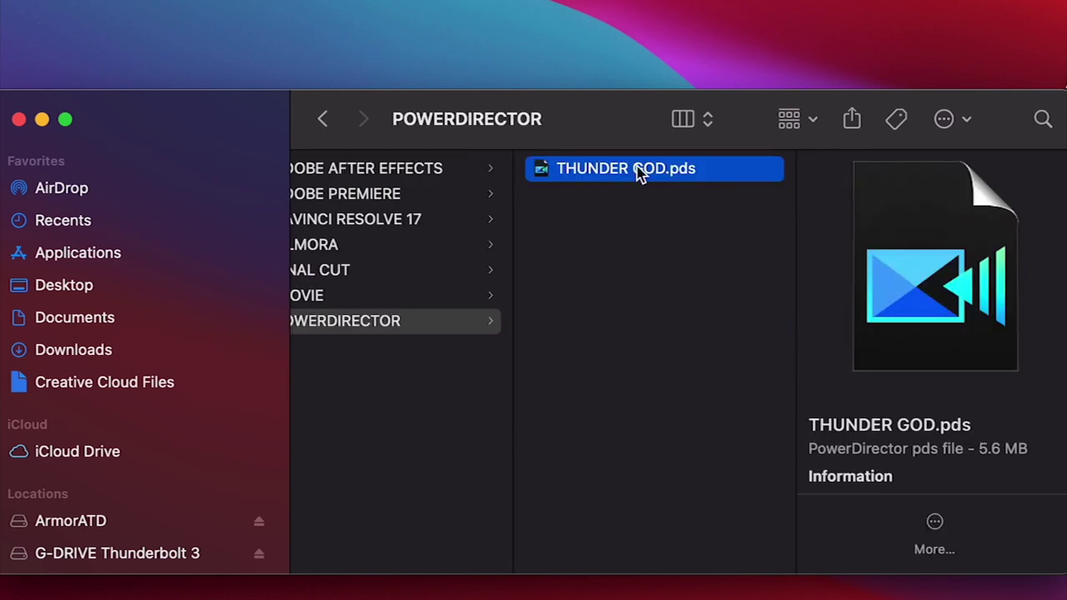
pyautogui.doubleClick(638, 170)
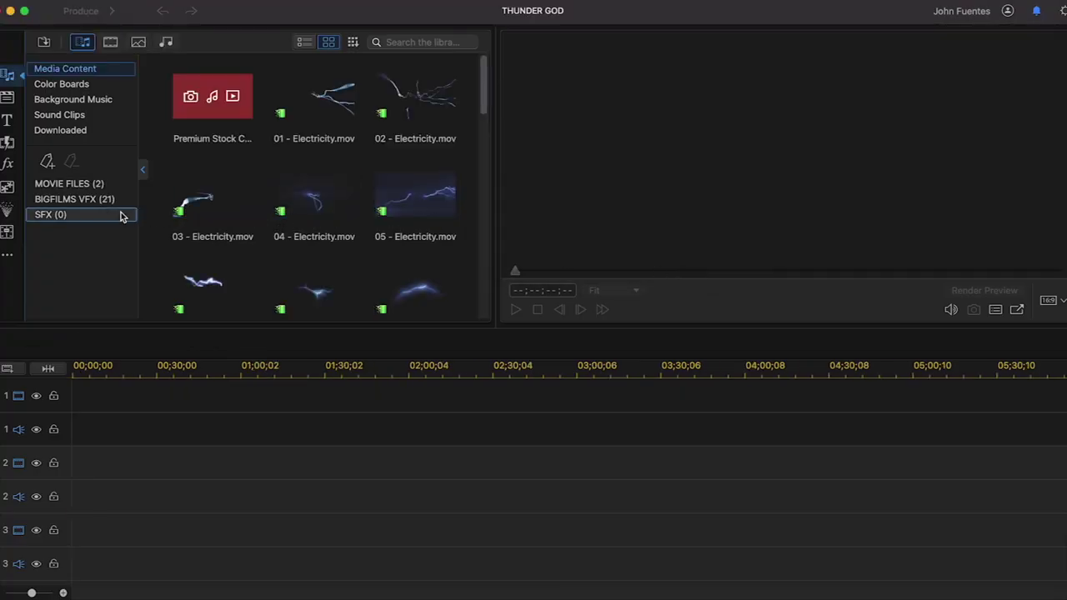
# Browse the BIGFILMS VFX electricity clips in the media library
pyautogui.click(96, 204)
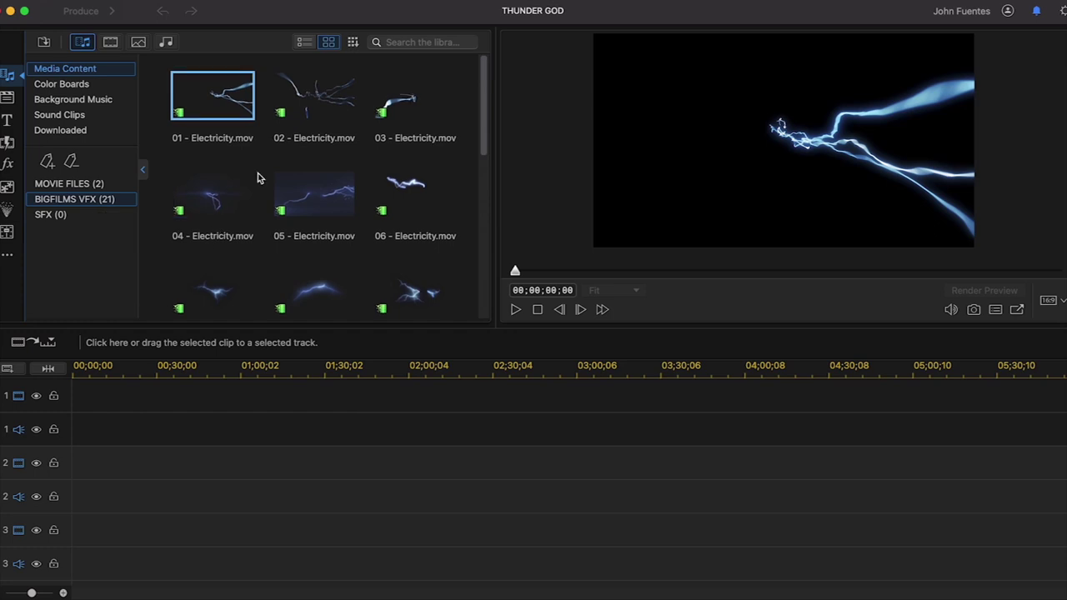
pyautogui.scroll(-5, 259, 178)
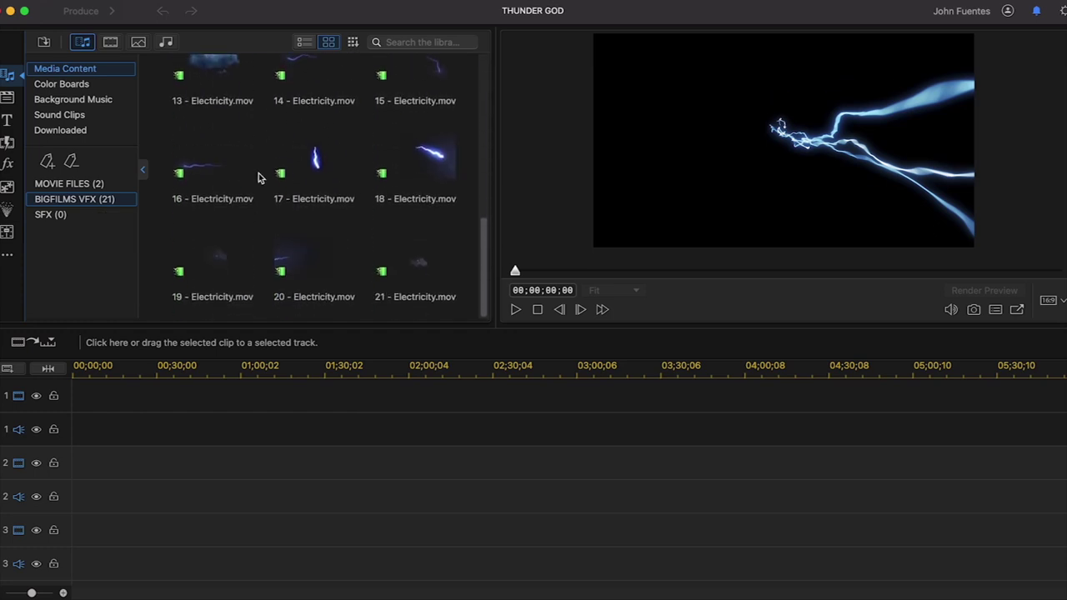
pyautogui.scroll(10, 258, 176)
pyautogui.click(71, 184)
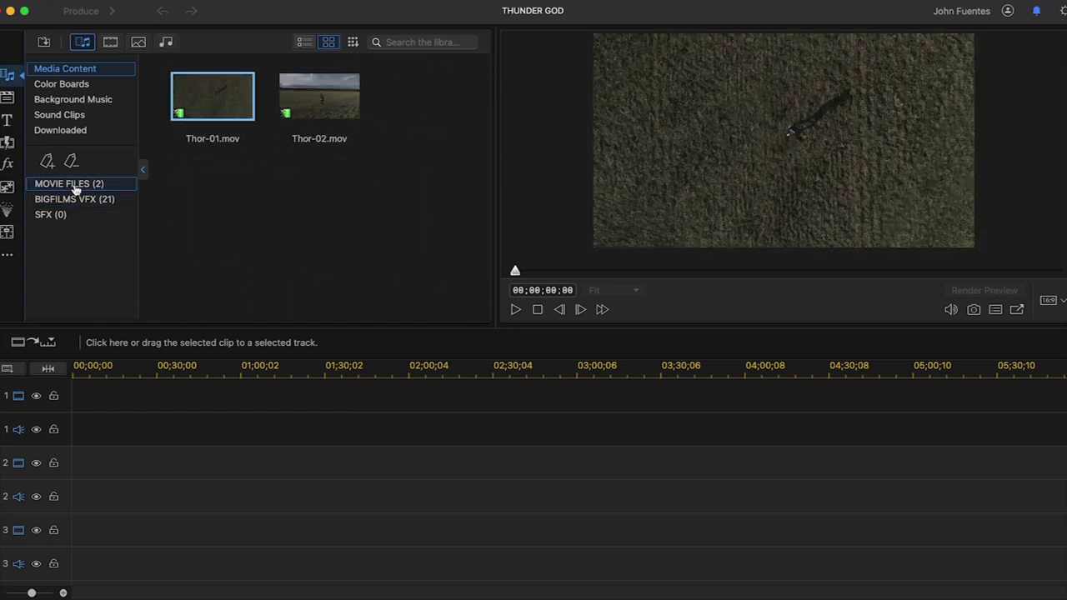
pyautogui.click(74, 200)
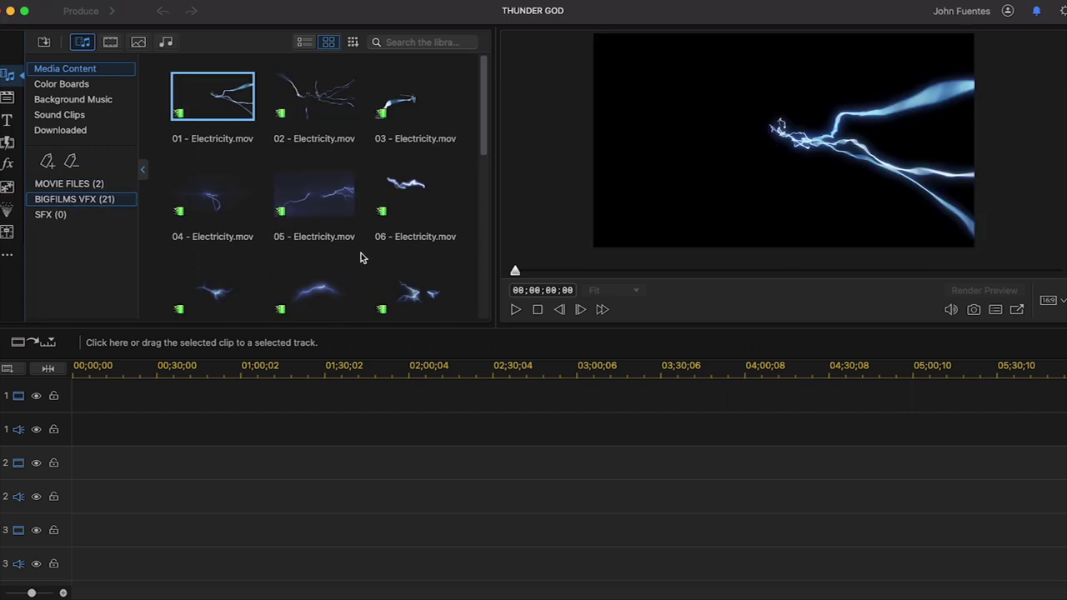
pyautogui.scroll(-10, 362, 258)
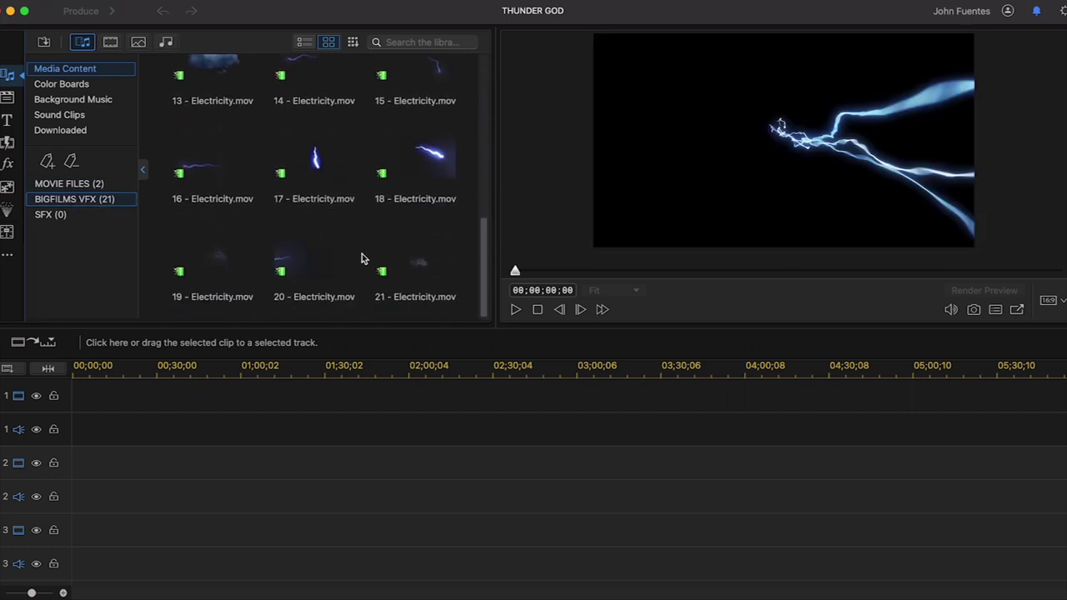
pyautogui.scroll(10, 362, 254)
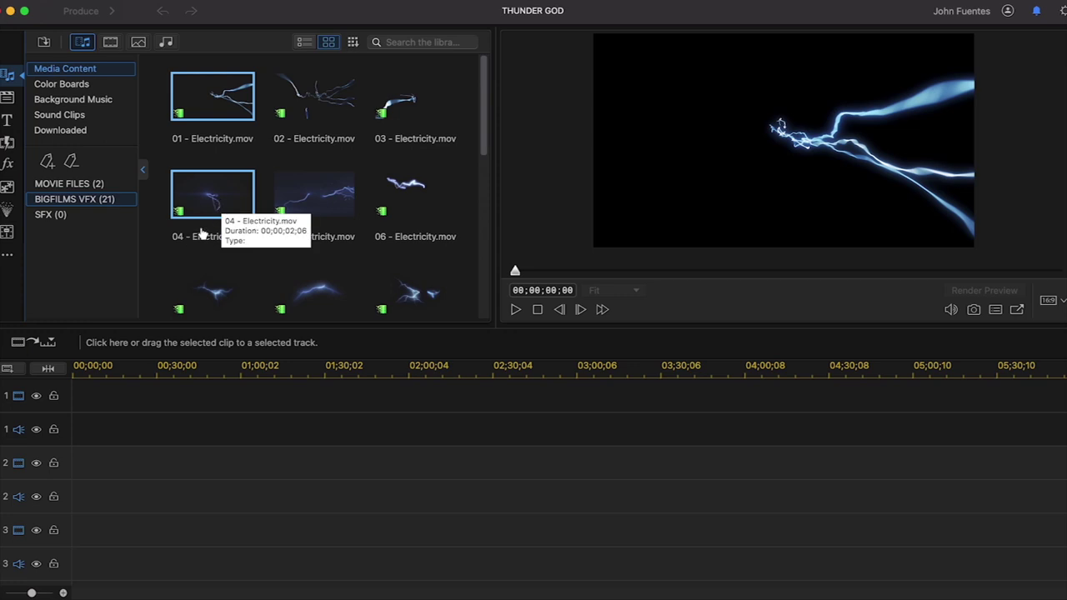
# Compare the Thor clips with the electricity clips, ending on MOVIE FILES showing Thor-01 and Thor-02
pyautogui.click(90, 183)
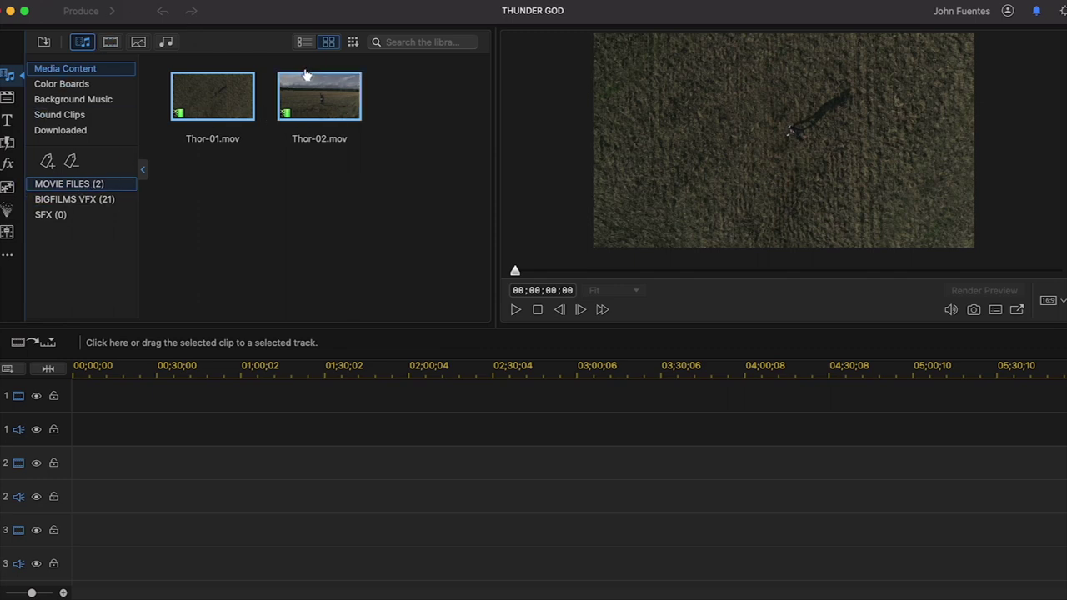
pyautogui.click(96, 202)
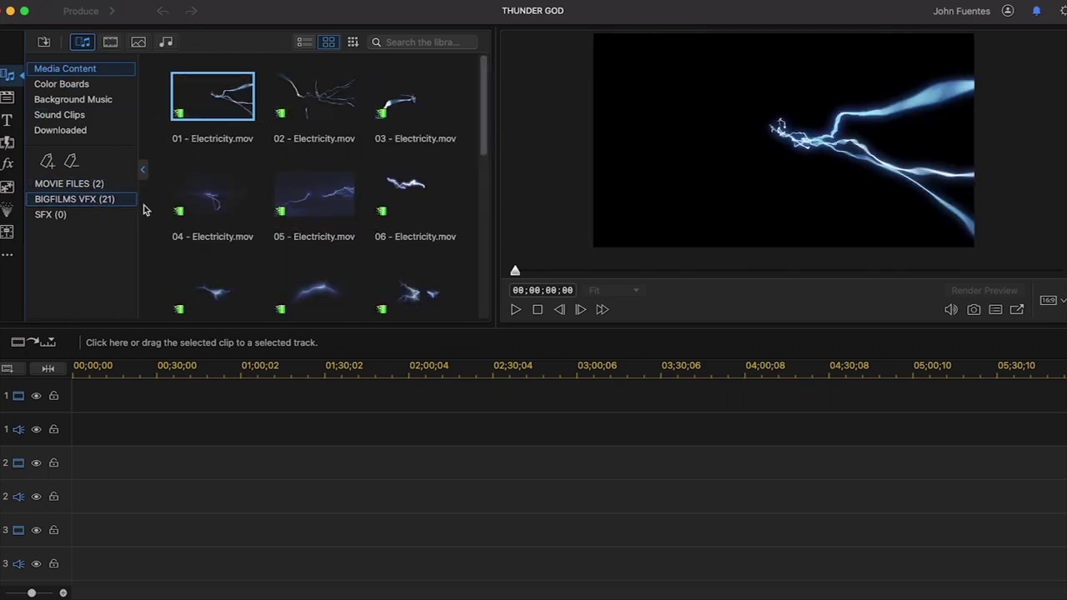
pyautogui.scroll(-10, 265, 285)
pyautogui.scroll(10, 264, 288)
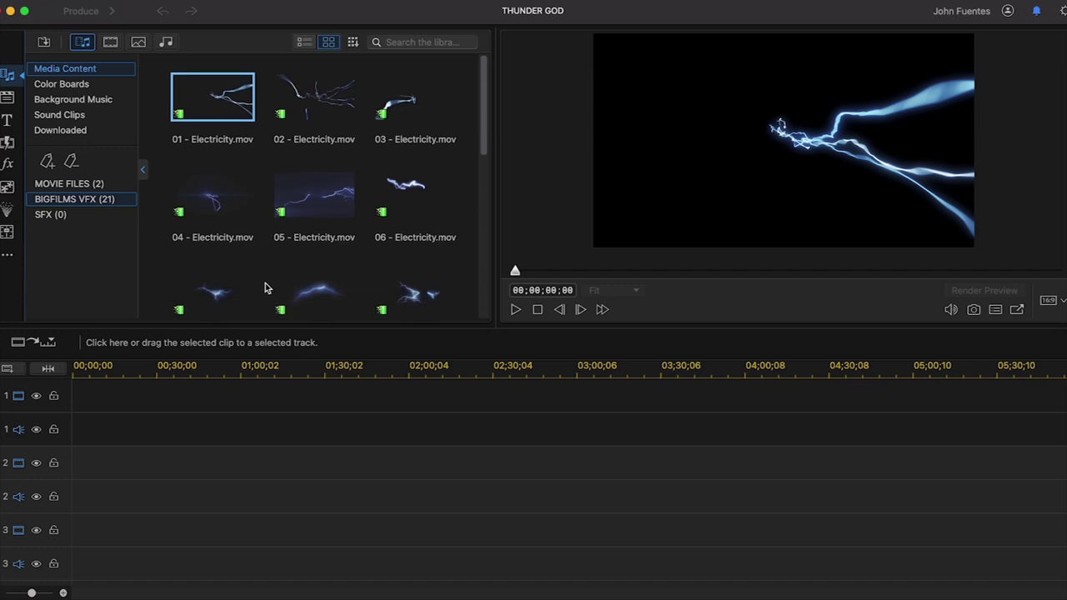
pyautogui.scroll(-5, 264, 288)
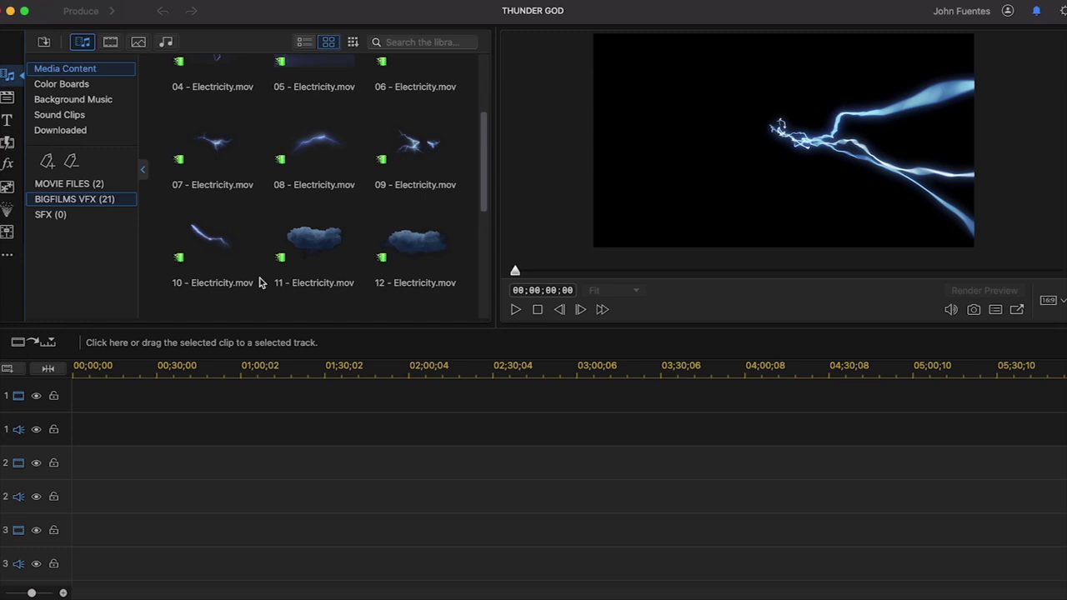
pyautogui.click(78, 185)
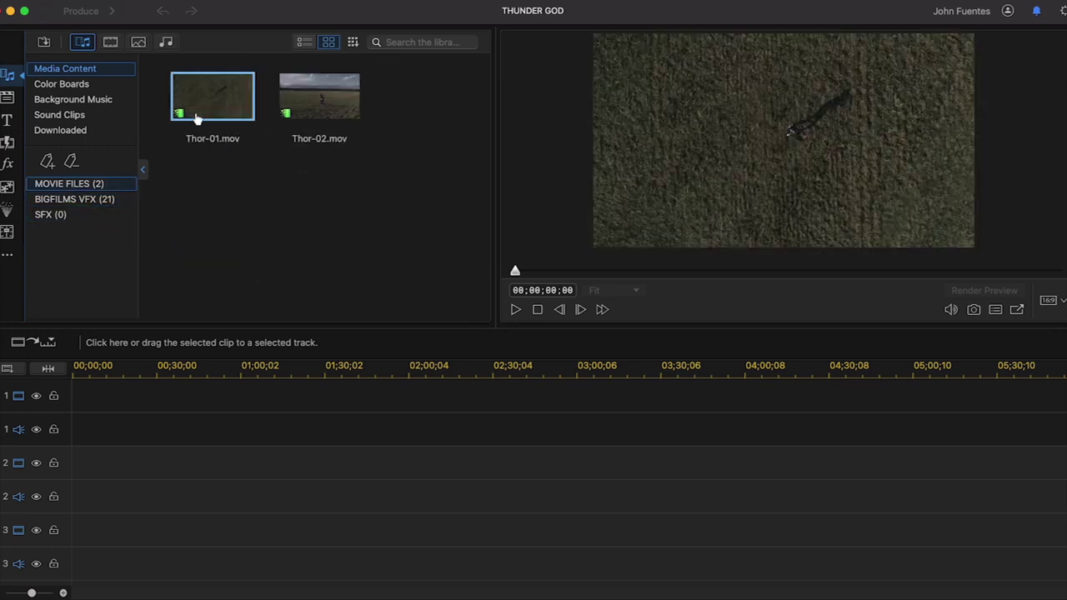
# Place Thor-01 and Thor-02 back to back on video track 1
pyautogui.moveTo(197, 119)
pyautogui.mouseDown()
pyautogui.moveTo(211, 110)
pyautogui.moveTo(211, 370)
pyautogui.moveTo(189, 428)
pyautogui.moveTo(162, 441)
pyautogui.mouseUp()
pyautogui.moveTo(311, 105); pyautogui.dragTo(155, 369)
pyautogui.scroll(5, 167, 369)
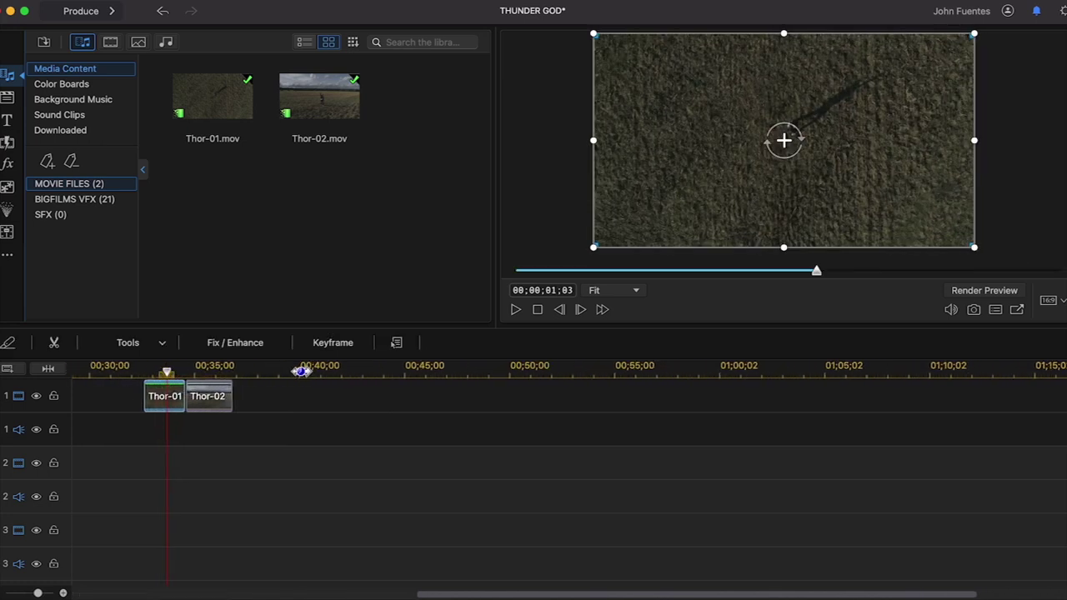
# Put the 02 - Electricity clip on video track 2 at the start of Thor-01
pyautogui.click(187, 374)
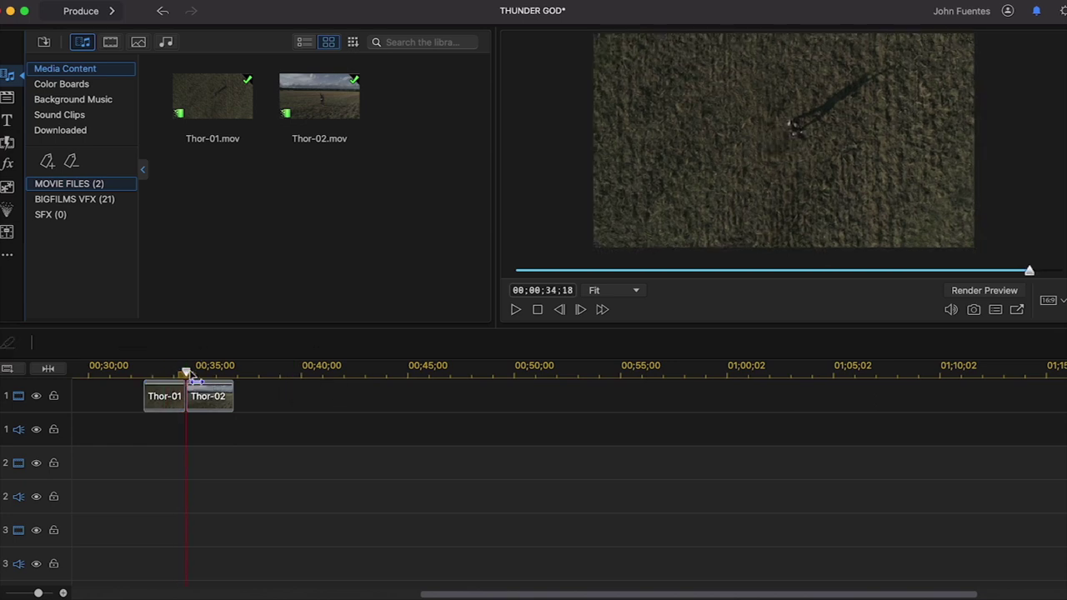
pyautogui.moveTo(190, 377)
pyautogui.mouseDown()
pyautogui.moveTo(224, 375)
pyautogui.moveTo(173, 374)
pyautogui.mouseUp()
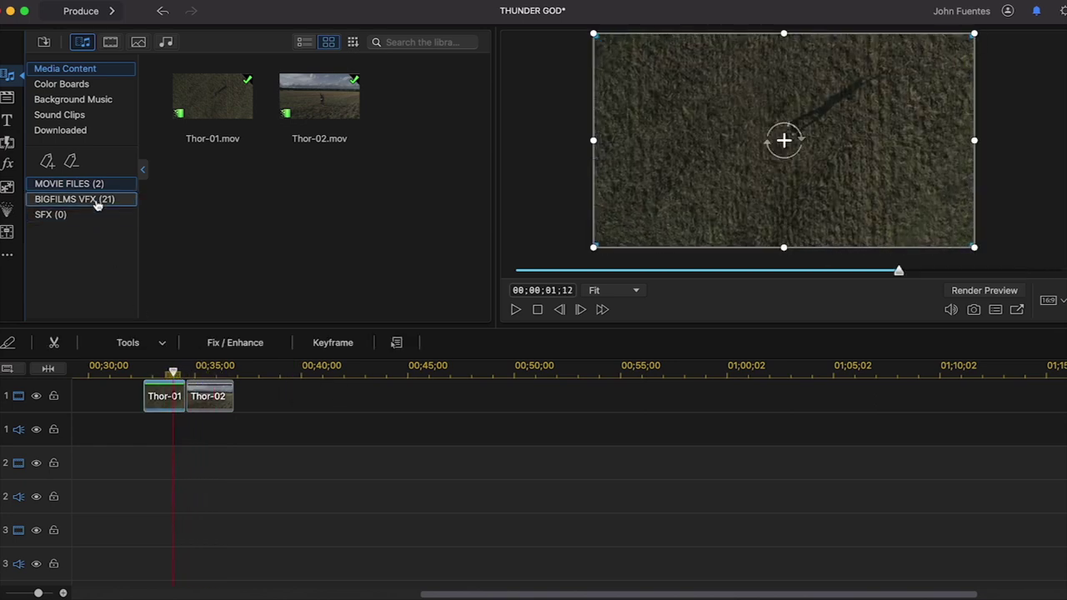
pyautogui.moveTo(320, 109); pyautogui.dragTo(146, 464)
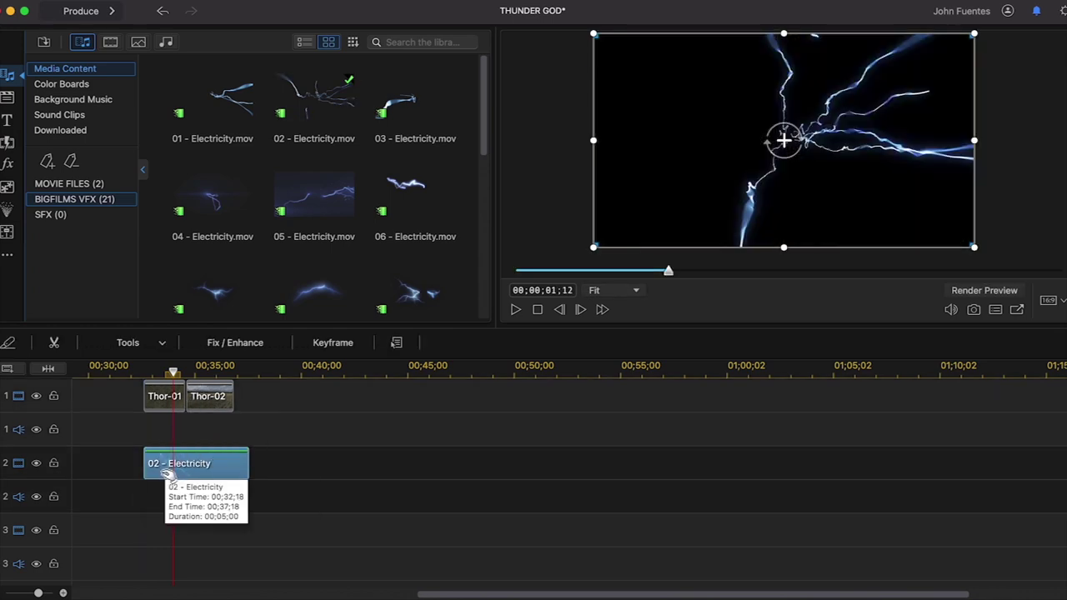
pyautogui.click(132, 349)
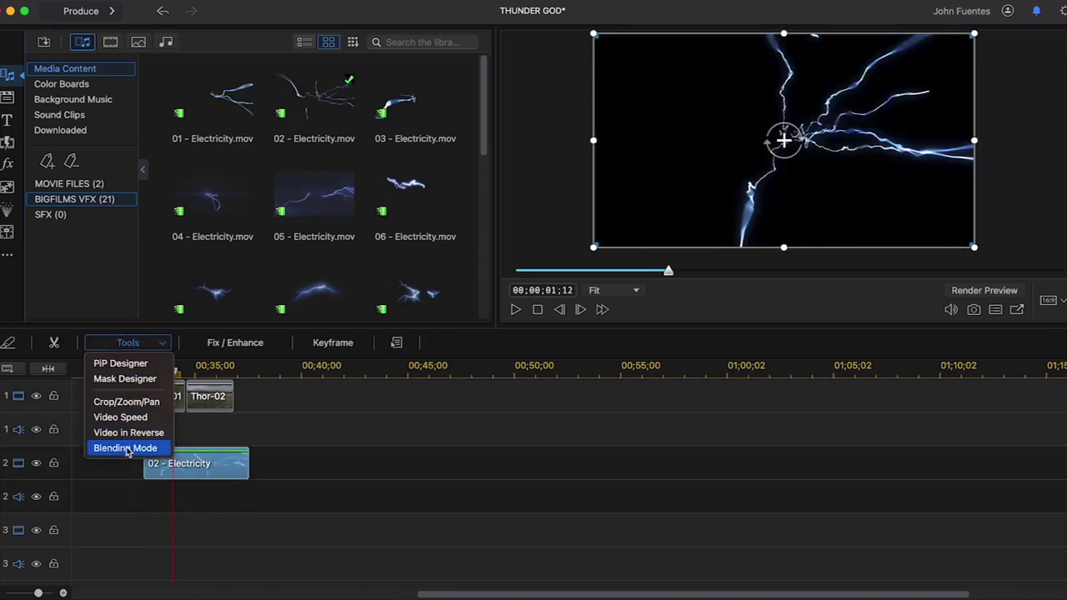
# Set the 02 - Electricity clip's blending mode to Screen
pyautogui.click(125, 449)
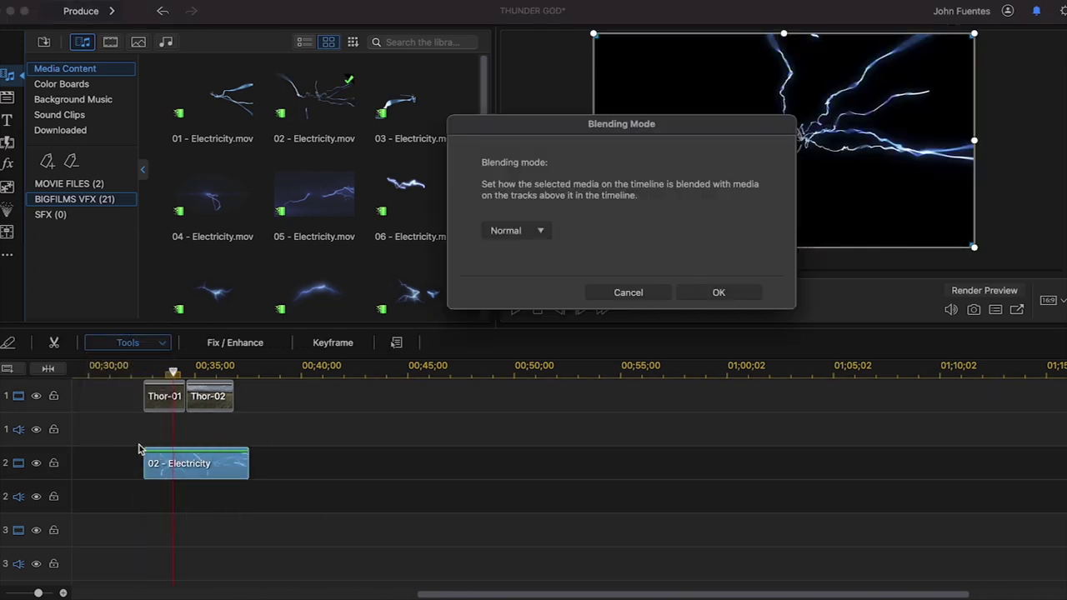
pyautogui.click(515, 231)
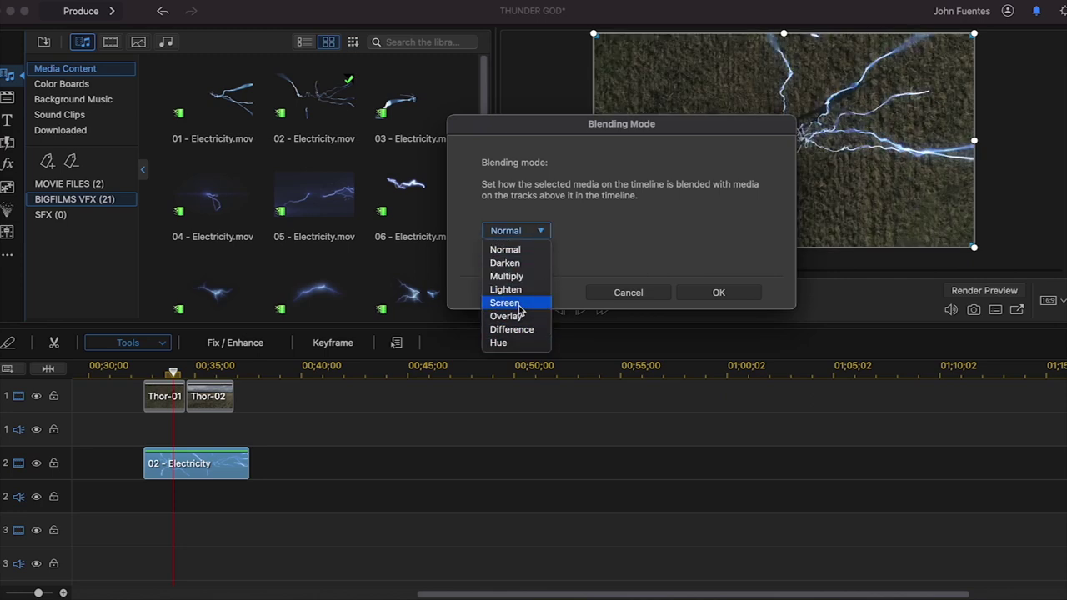
pyautogui.click(518, 305)
pyautogui.click(700, 293)
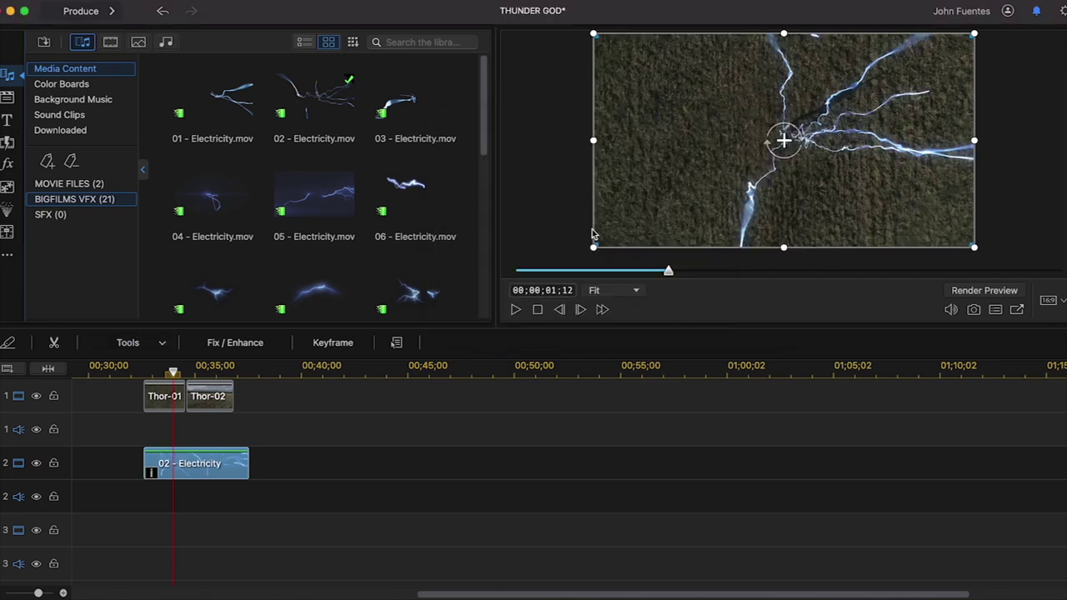
# Resize the lightning overlay, shift it up and right, and preview the blend
pyautogui.moveTo(593, 138); pyautogui.dragTo(582, 279)
pyautogui.moveTo(656, 218); pyautogui.dragTo(705, 193)
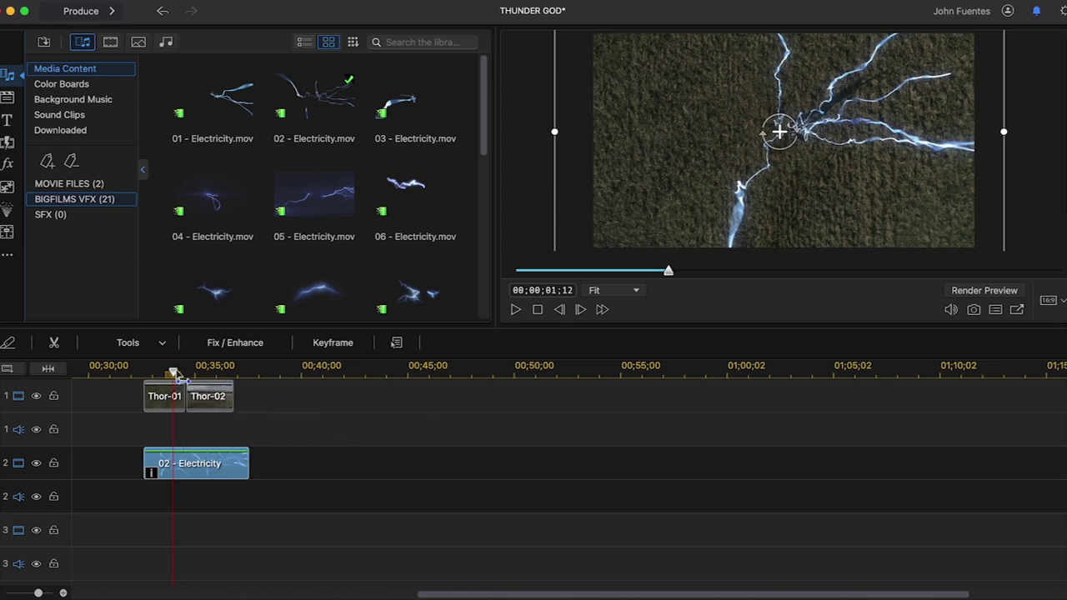
pyautogui.moveTo(173, 372)
pyautogui.mouseDown()
pyautogui.moveTo(205, 375)
pyautogui.moveTo(172, 372)
pyautogui.mouseUp()
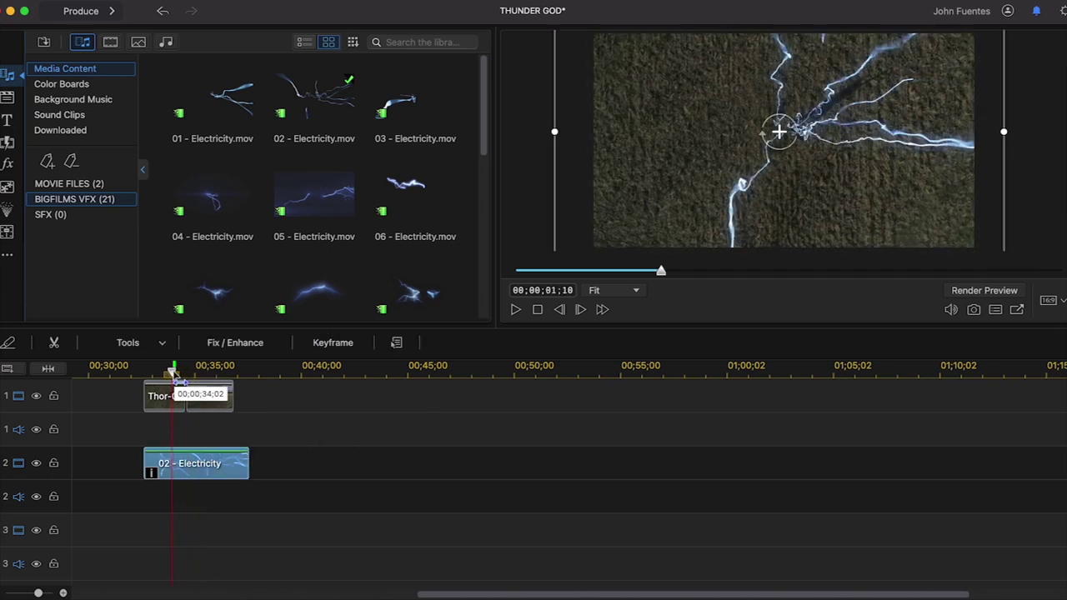